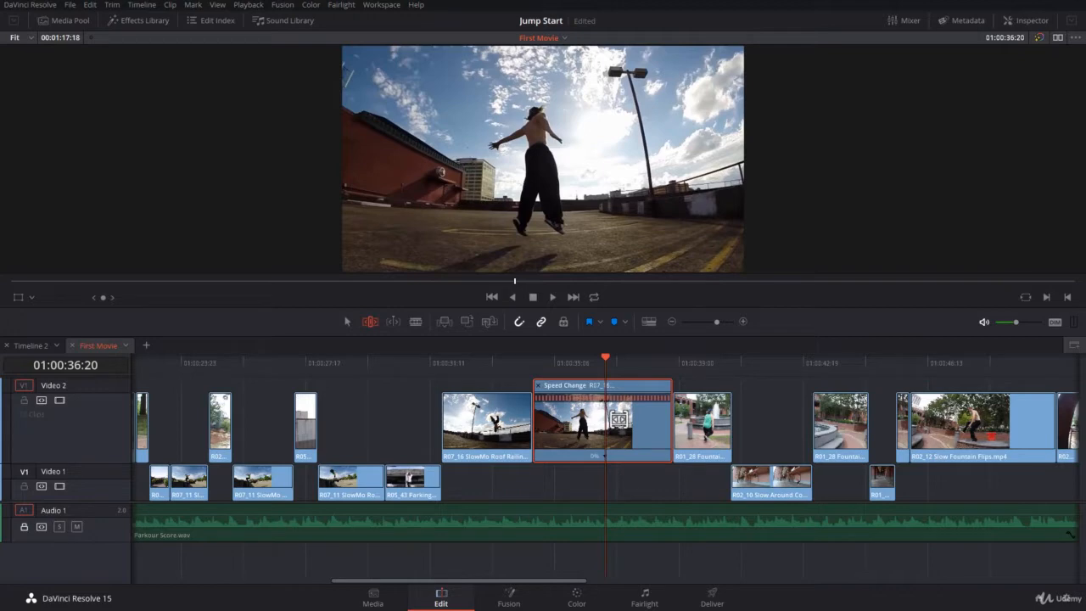
right_click(619, 420)
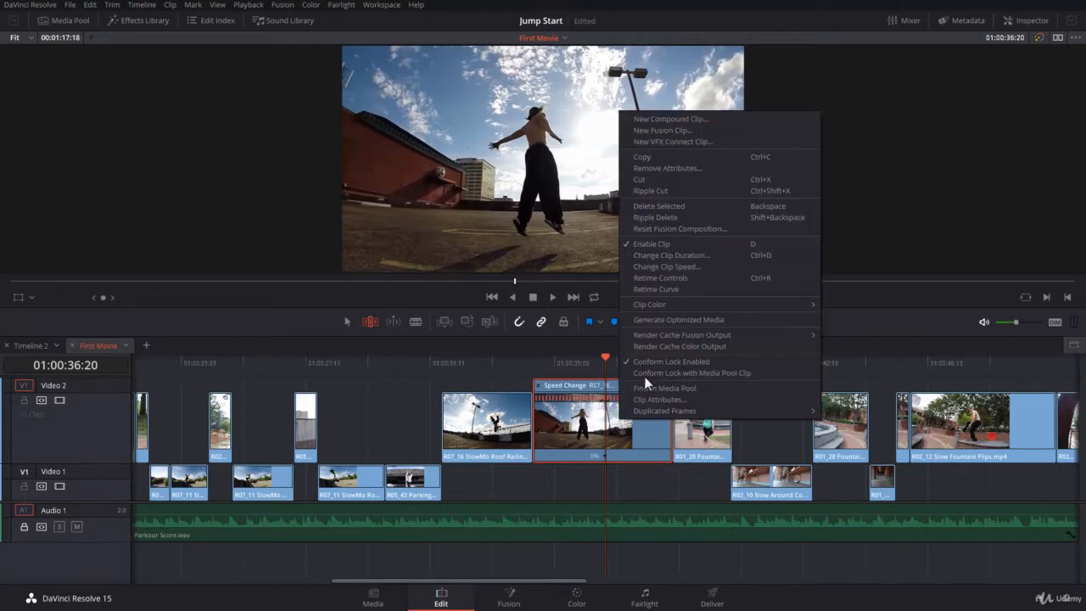
click(685, 268)
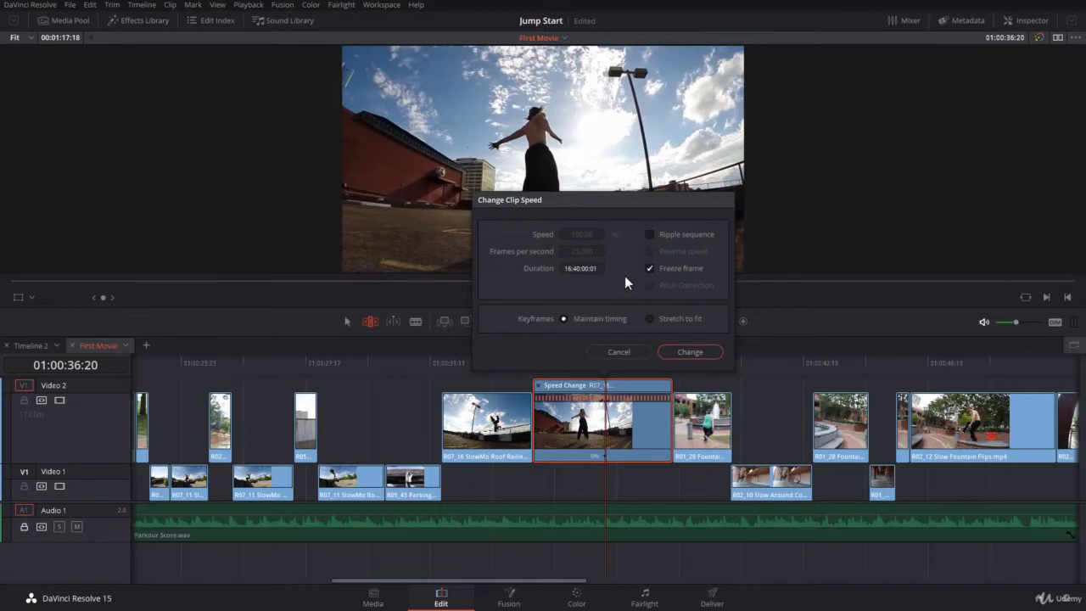
click(651, 270)
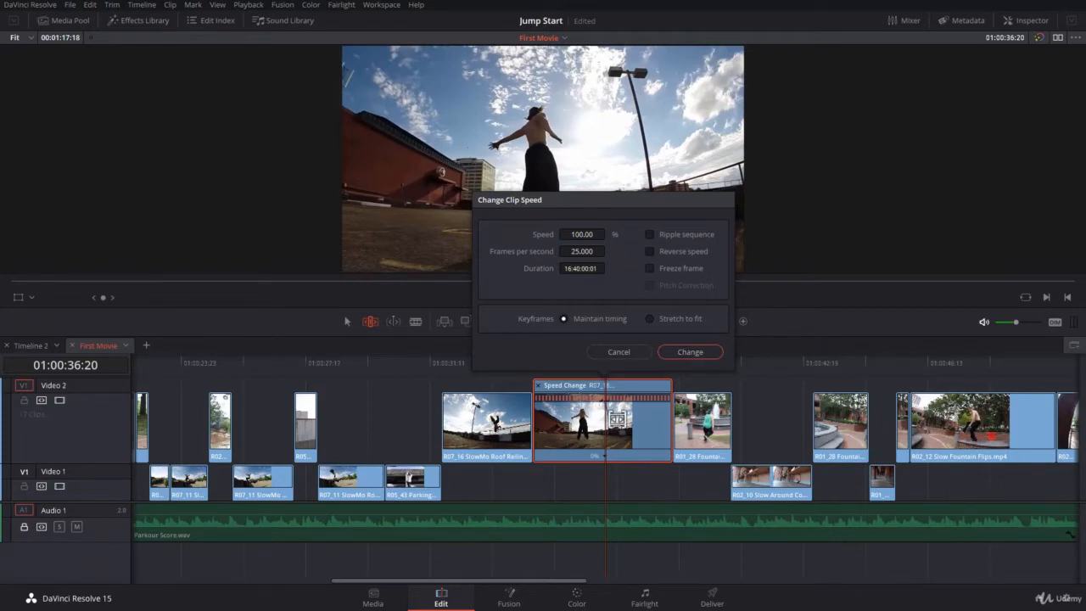
click(626, 351)
Place the playhead at 01:00:36:02 and remove the freeze frame from the selected R07_16 clip
click(605, 357)
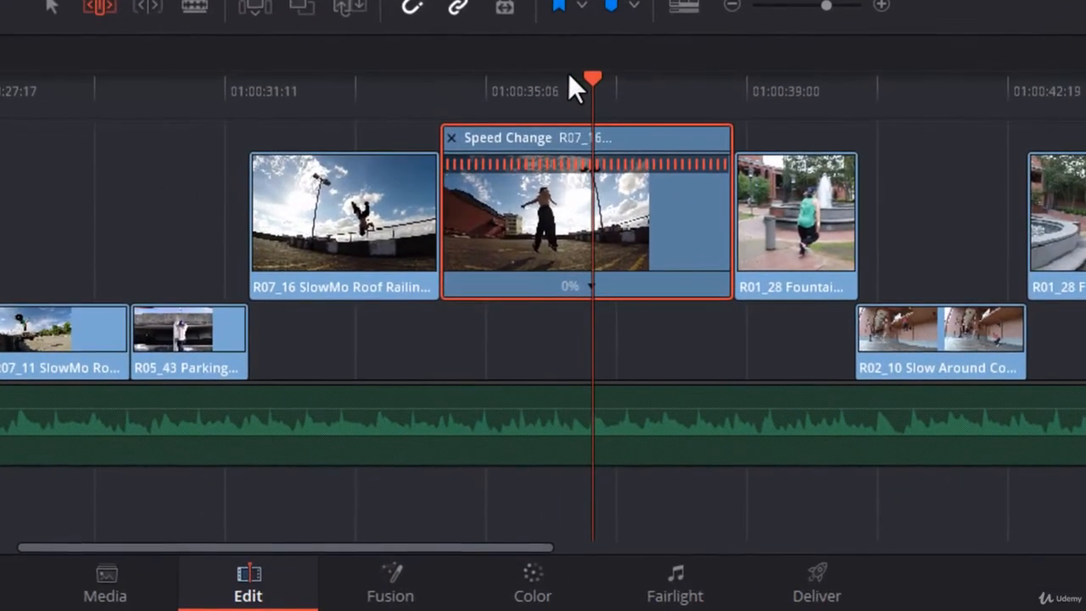
click(594, 357)
drag(567, 77, 543, 79)
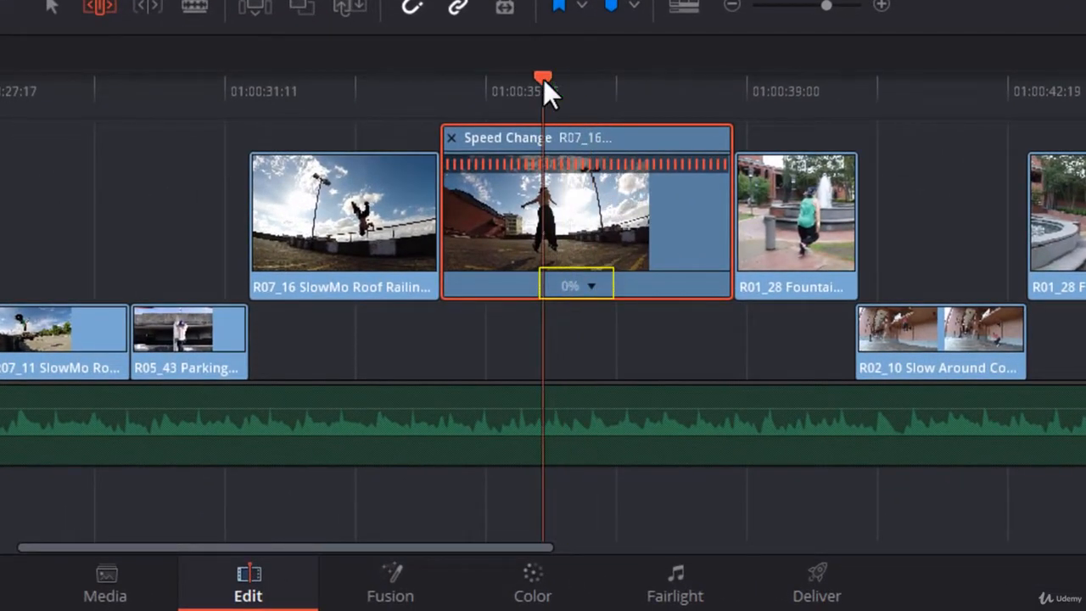
click(594, 285)
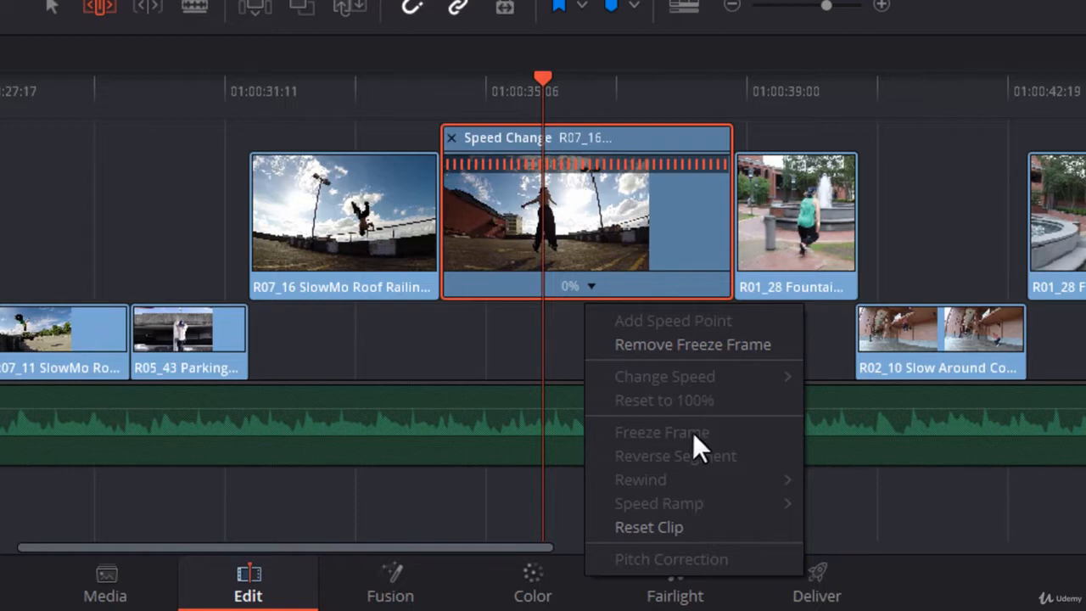
click(713, 344)
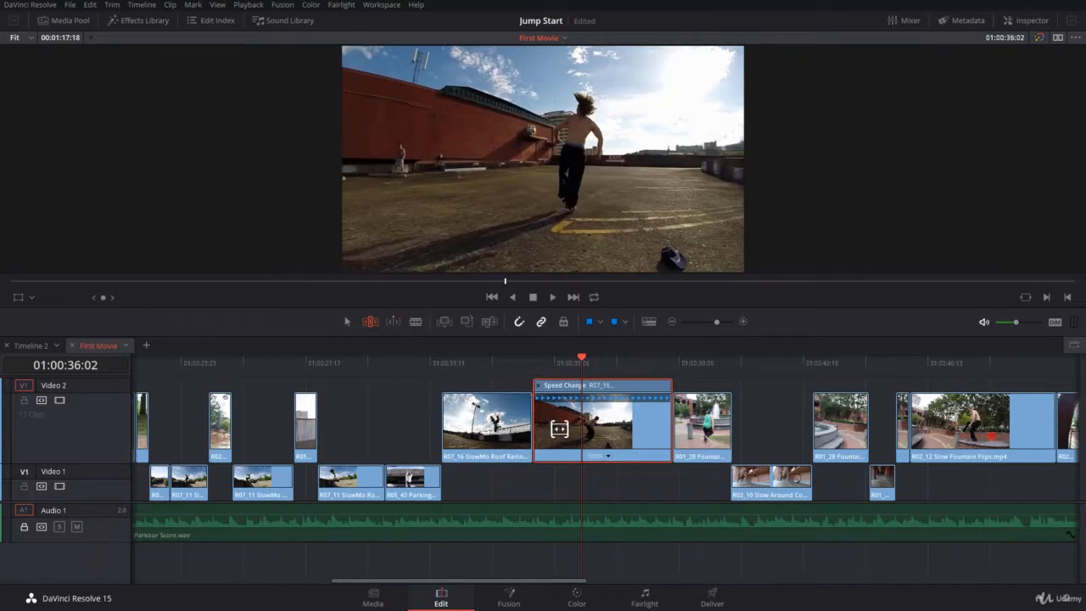
Delete the selected R07_16 clip on Video 2 and ripple-extend the end of the preceding R07_16 SlowMo Roof Railing Flip clip
key(BackSpace)
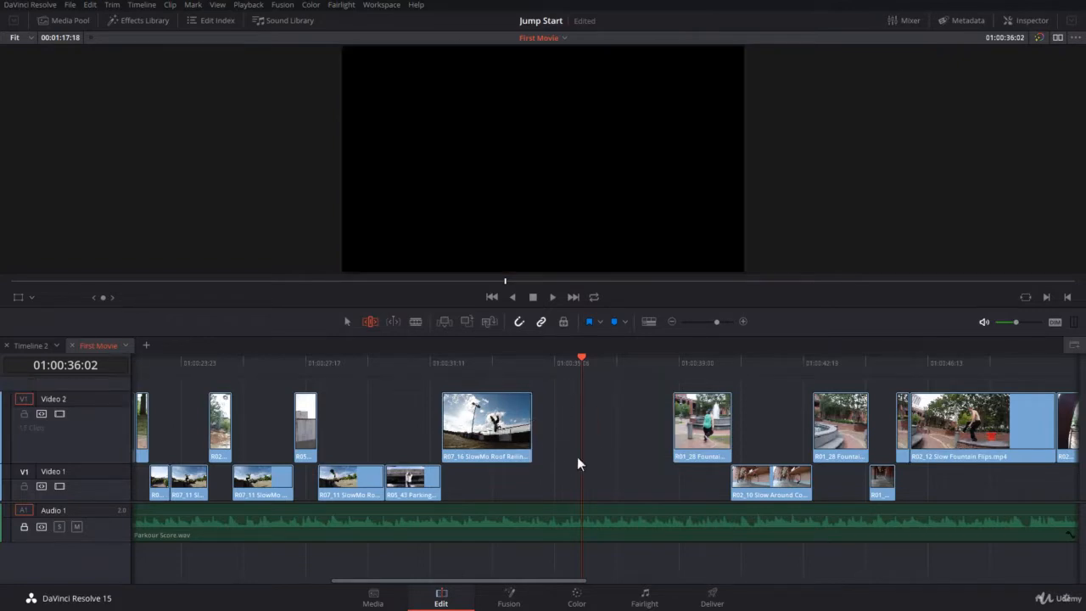
key(a)
drag(531, 435, 998, 437)
key(t)
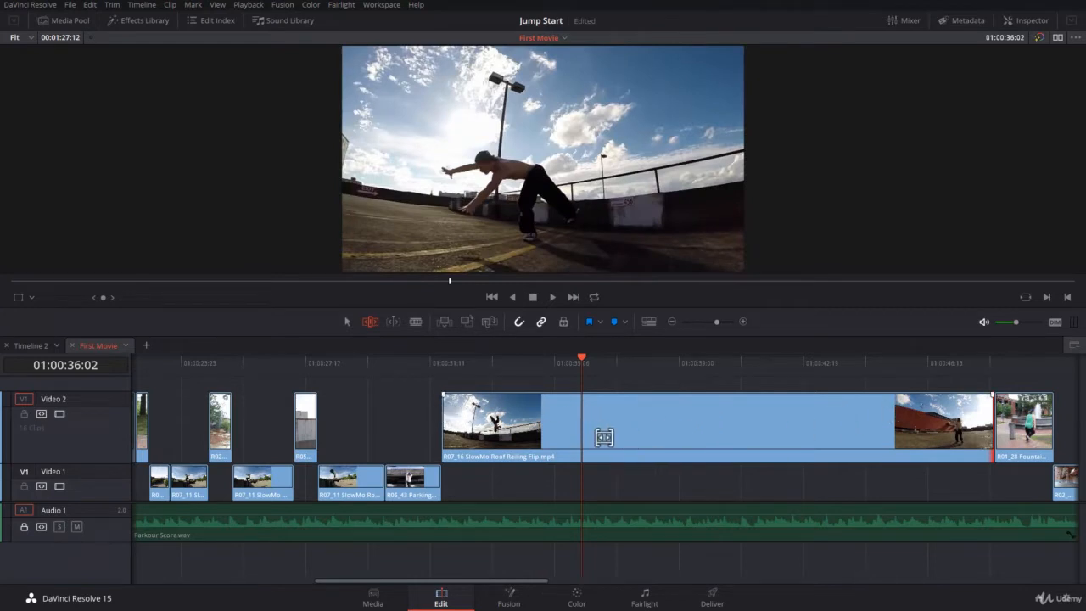
Show the retime controls on the extended R07_16 SlowMo Roof Railing Flip clip and add a speed point at 01:00:34:23
scroll(604, 436, right, 2)
scroll(699, 424, right, 1)
drag(478, 362, 441, 411)
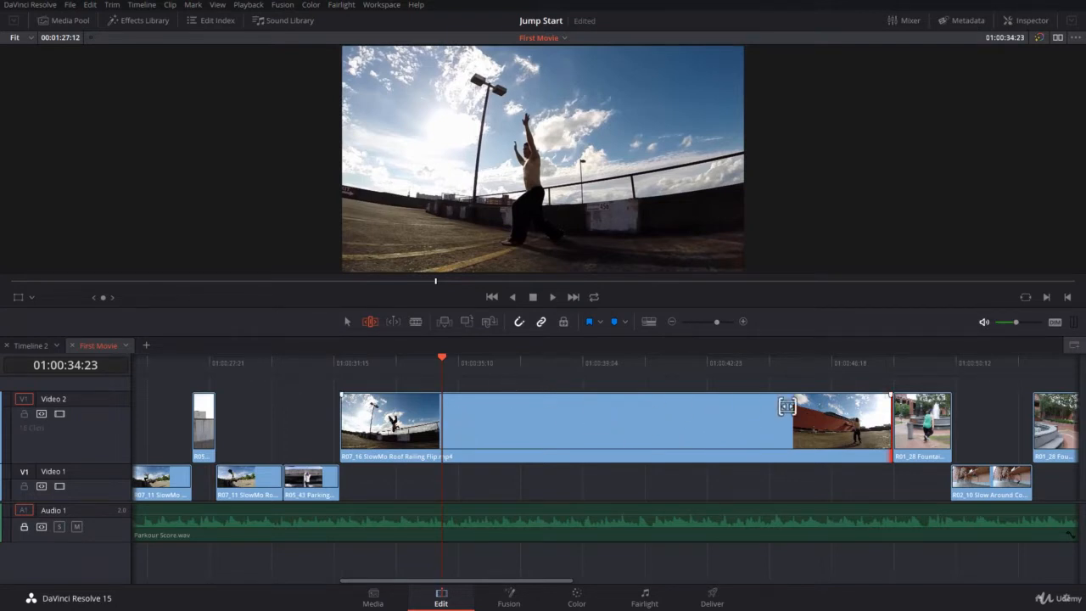
click(642, 418)
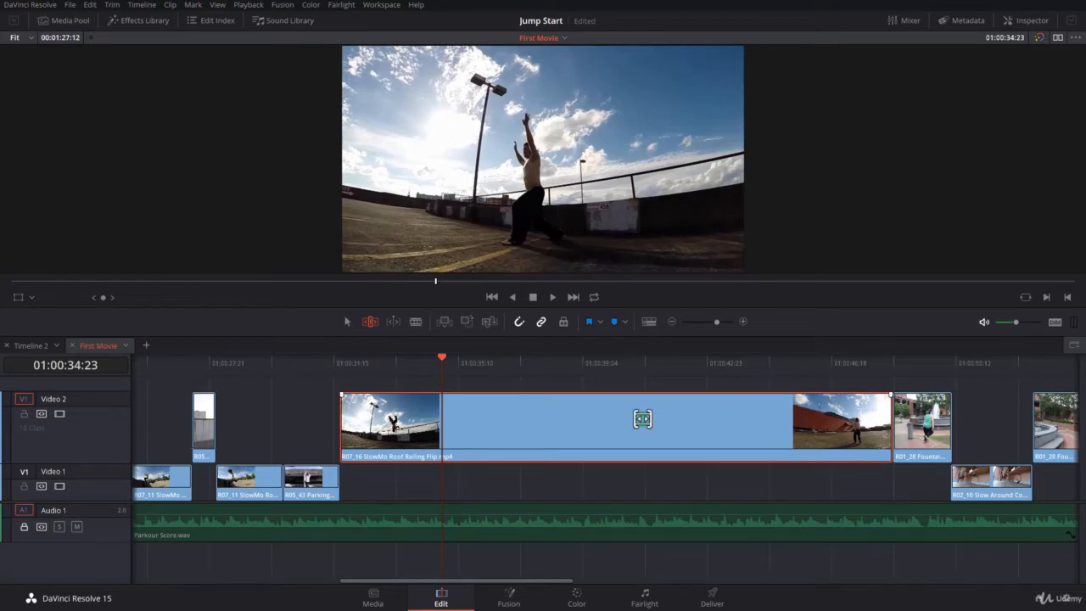
key(ctrl+r)
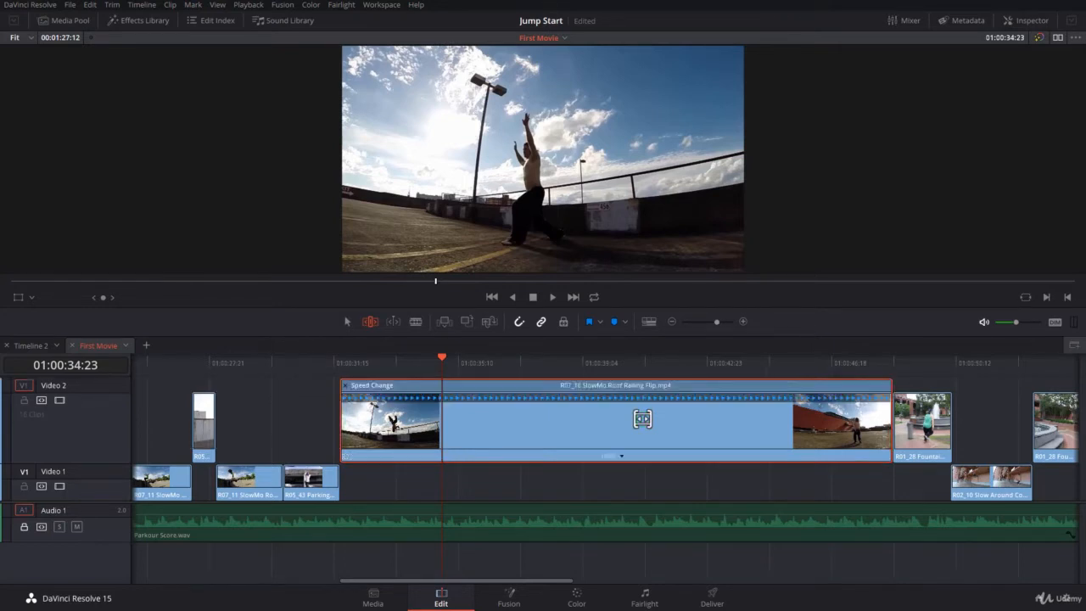
click(622, 456)
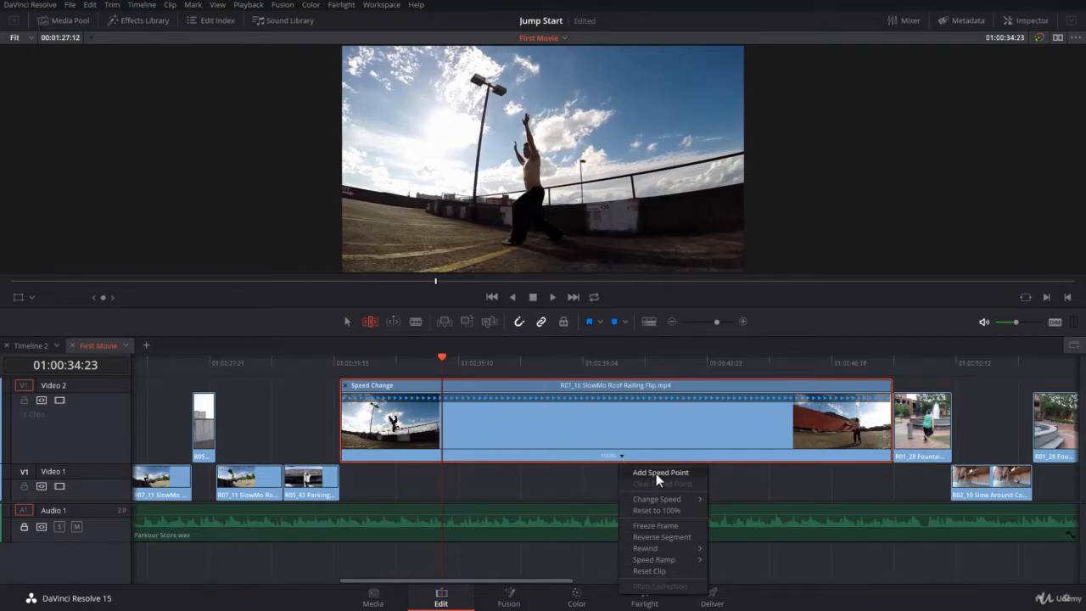
click(658, 473)
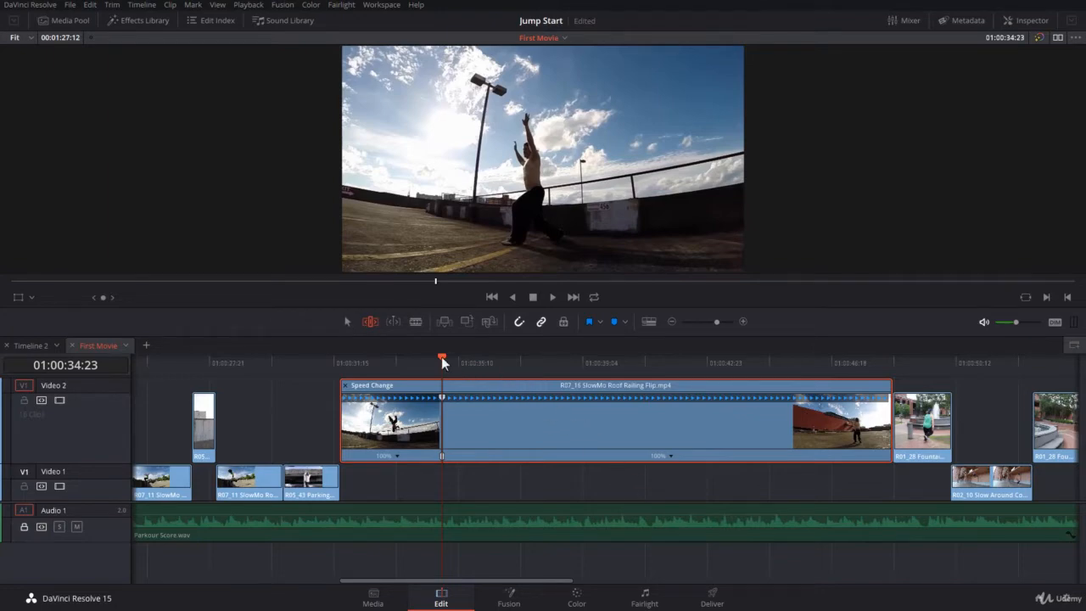
Try retiming the segment before the speed point to about 80% and 207%, and bring it back to 100%
drag(442, 363, 513, 360)
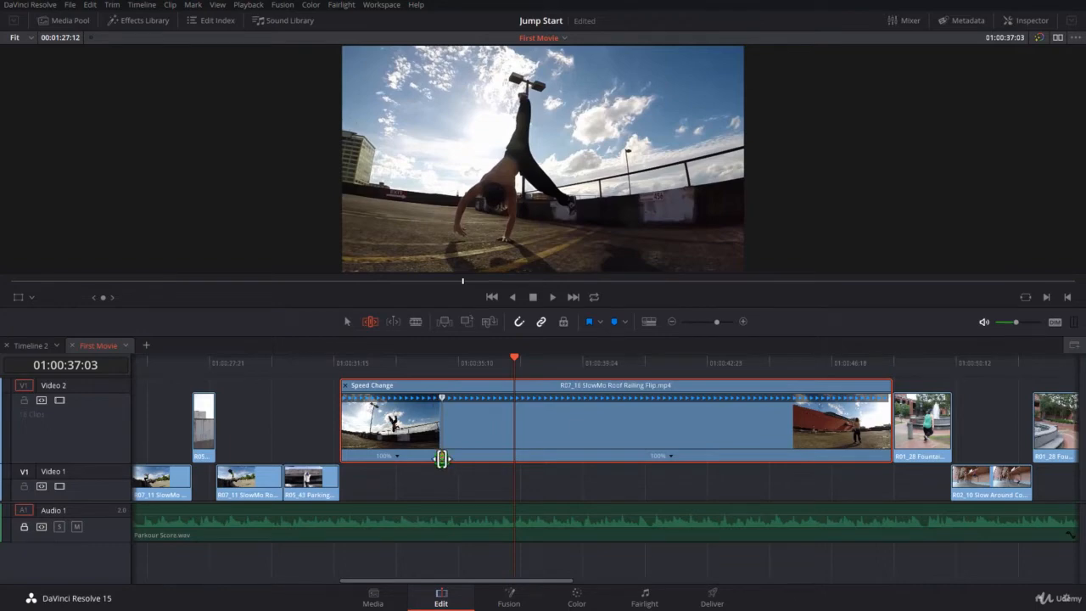
mouse_move(441, 459)
mouse_down()
mouse_move(499, 458)
mouse_move(428, 459)
mouse_move(439, 464)
mouse_up()
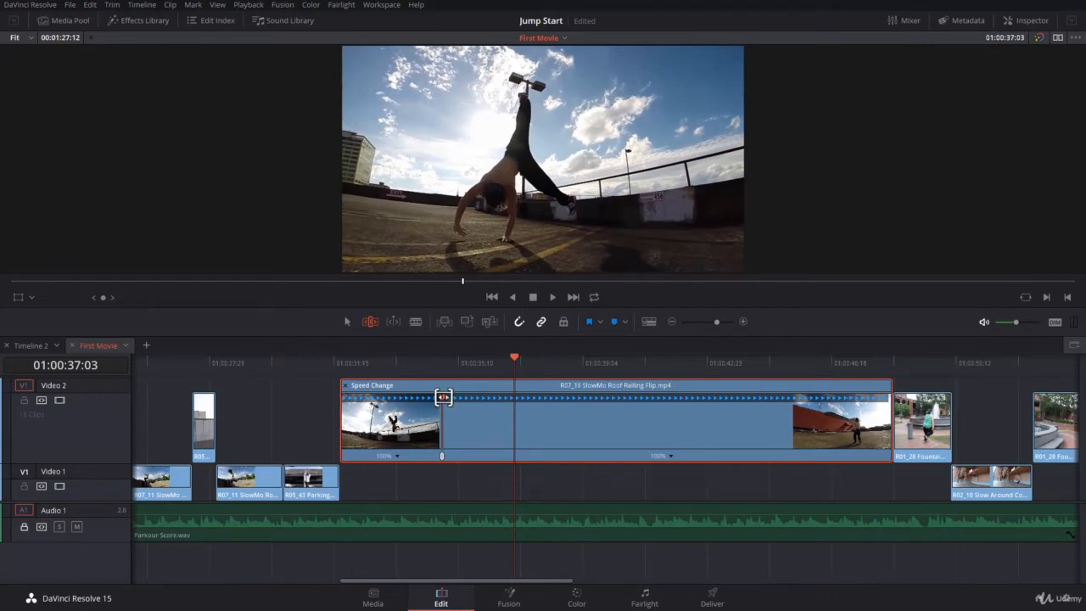
drag(444, 397, 468, 398)
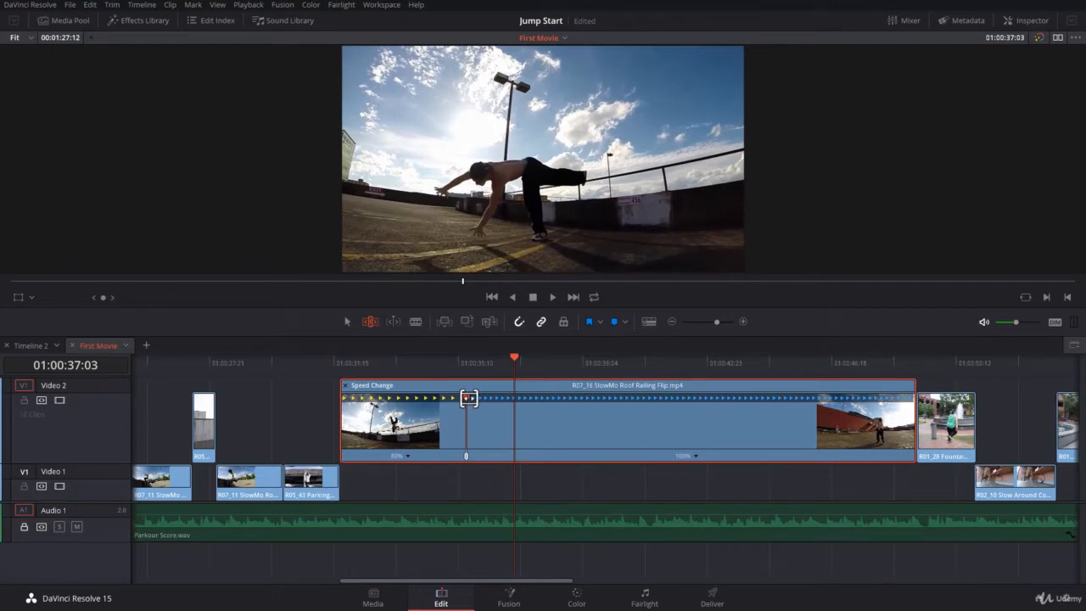
drag(468, 397, 391, 413)
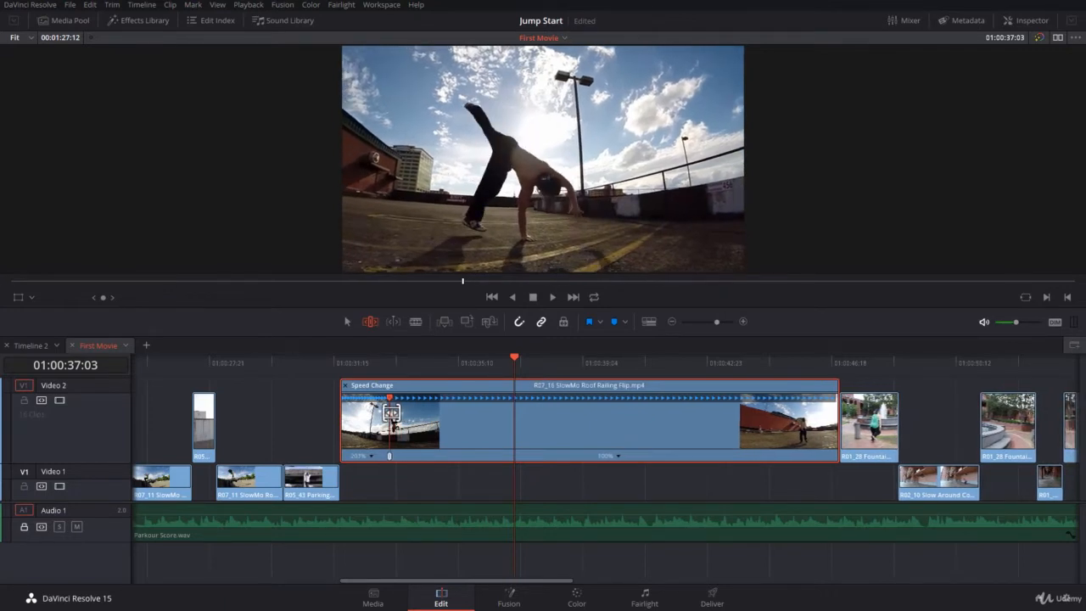
drag(391, 413, 441, 421)
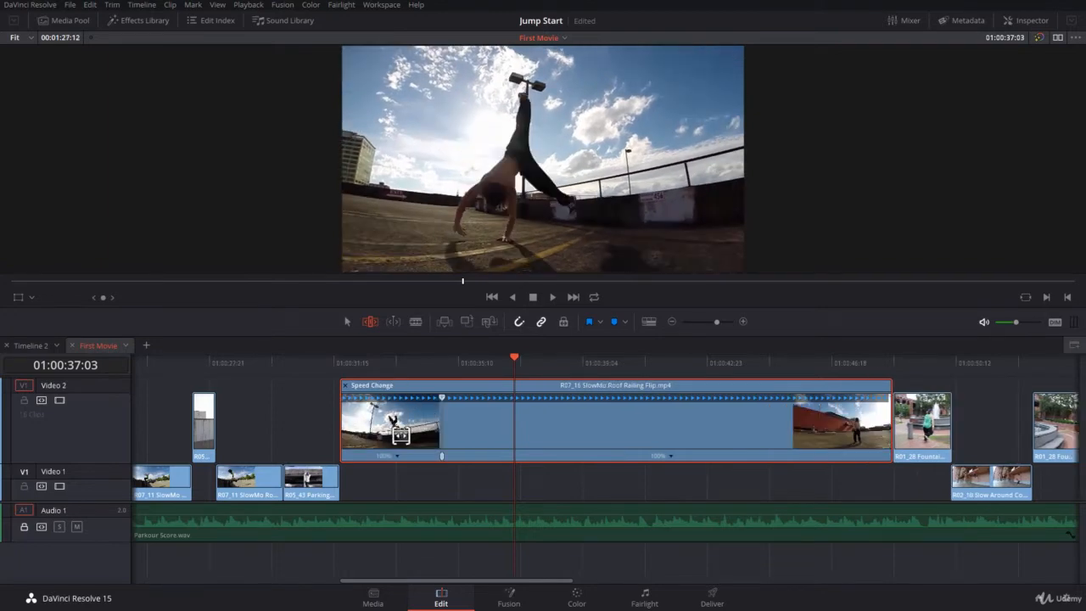
Add a second speed point to the Roof Railing Flip clip at 01:00:37:08
click(446, 366)
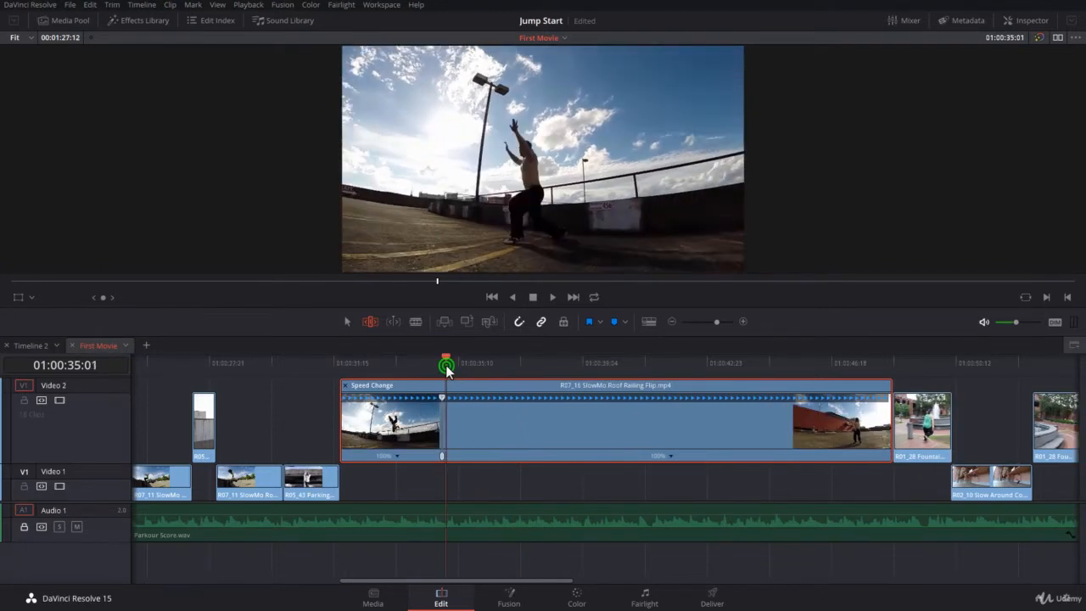
drag(447, 367, 521, 385)
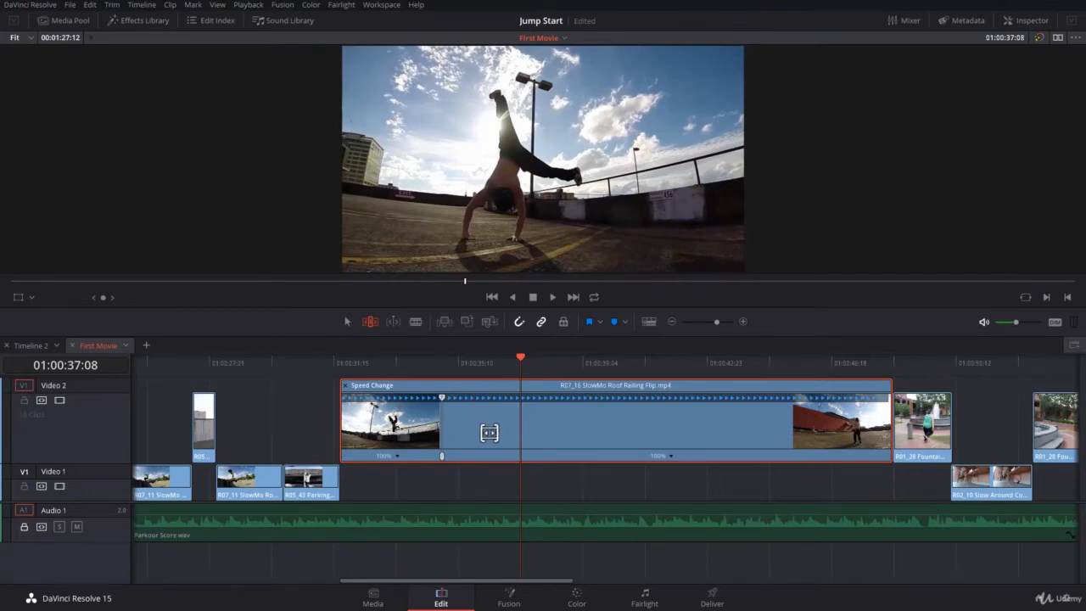
click(671, 456)
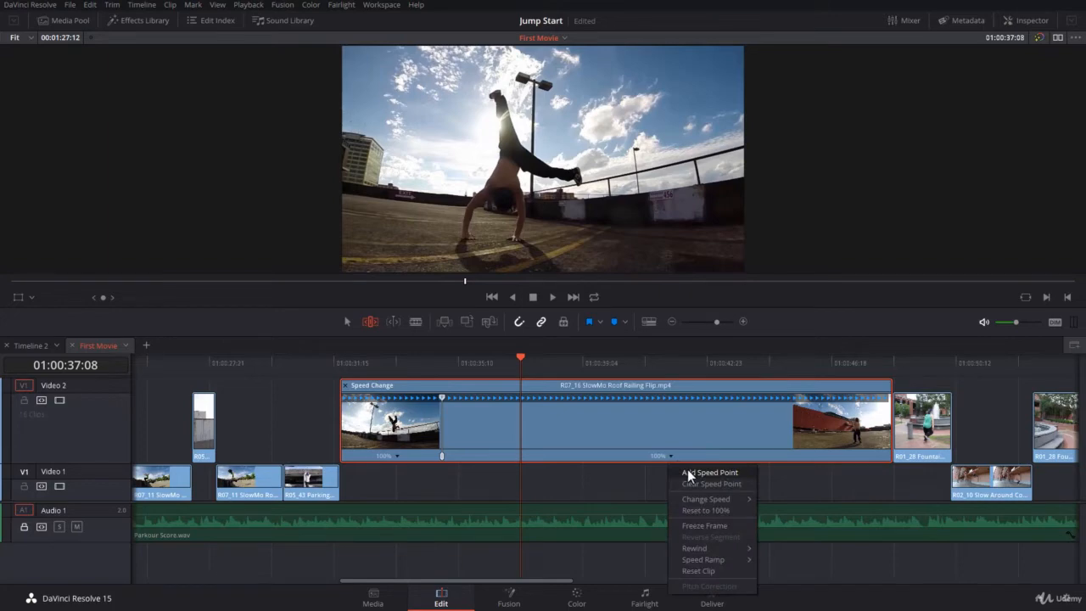
click(690, 476)
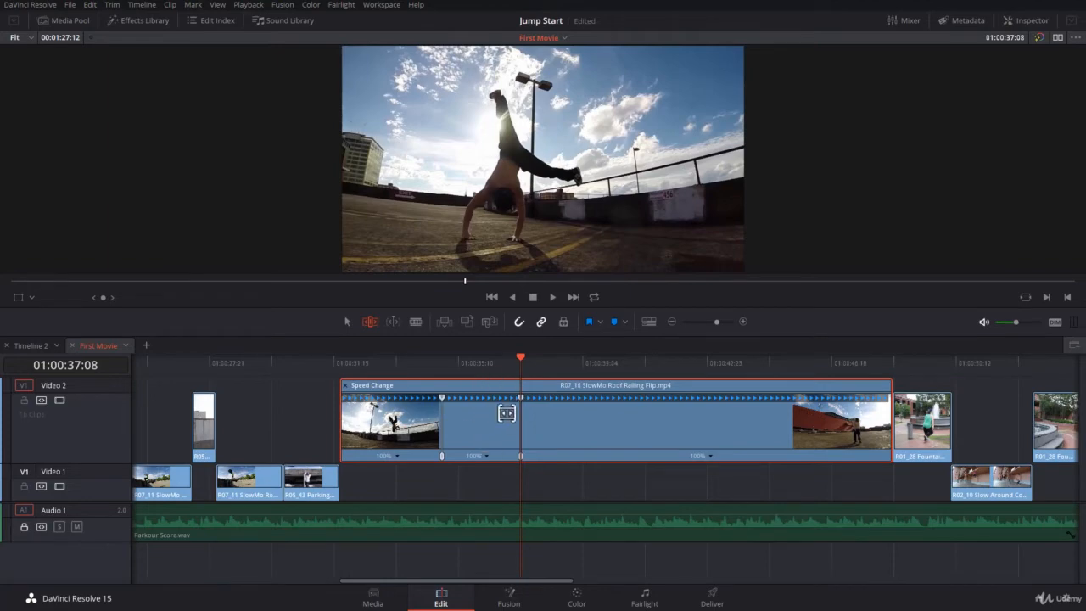
Set the speed of the segment between the two speed points to 400%
drag(520, 396, 509, 396)
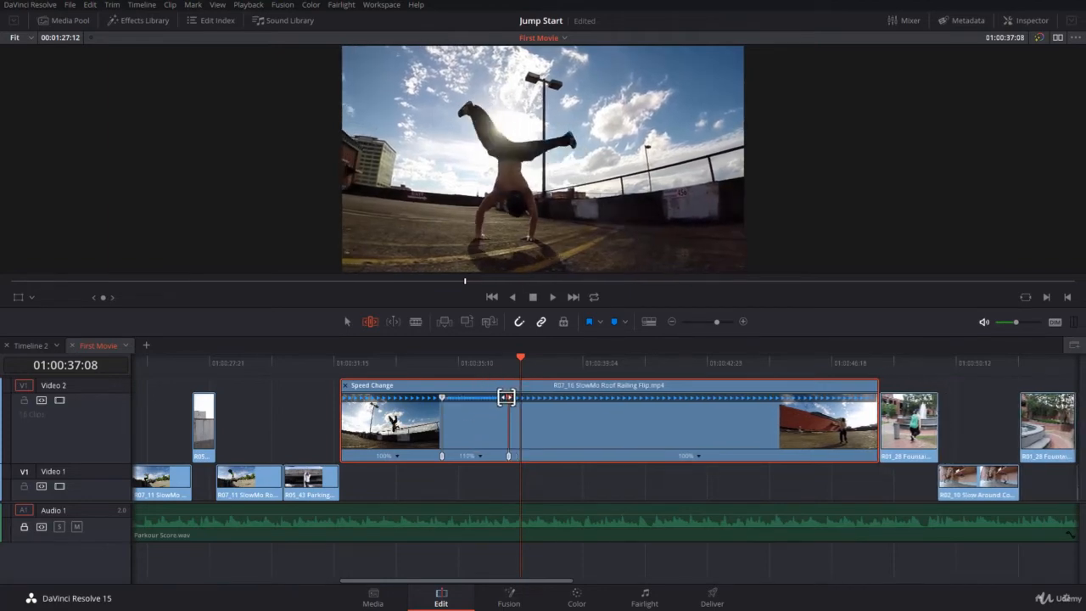
click(480, 455)
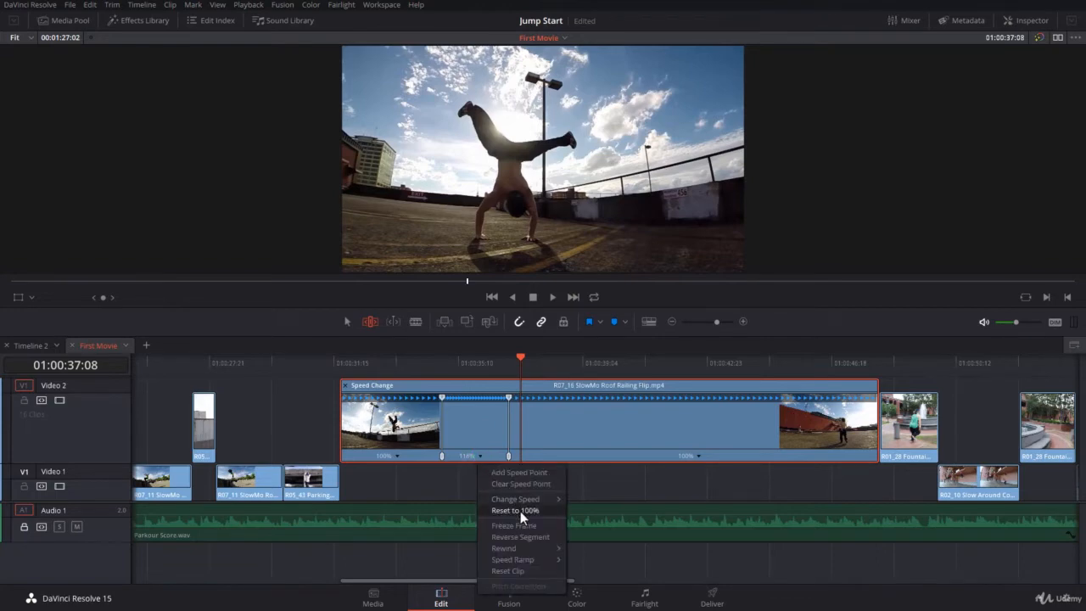
mouse_move(526, 503)
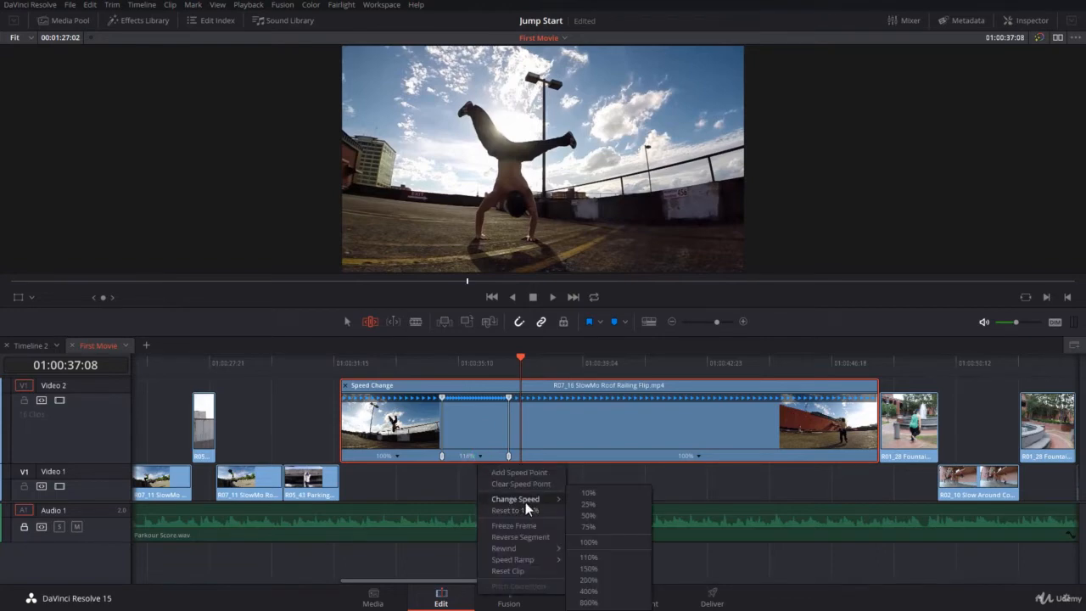
click(604, 591)
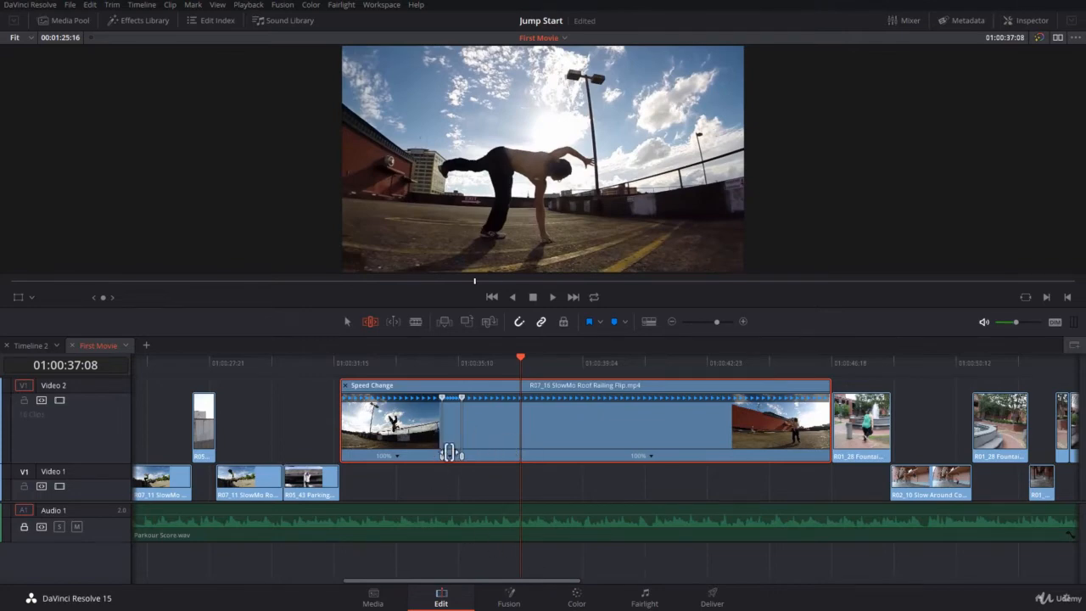
Play the retimed clip from its start to check the speed change between the two speed points
scroll(449, 454, up, 3)
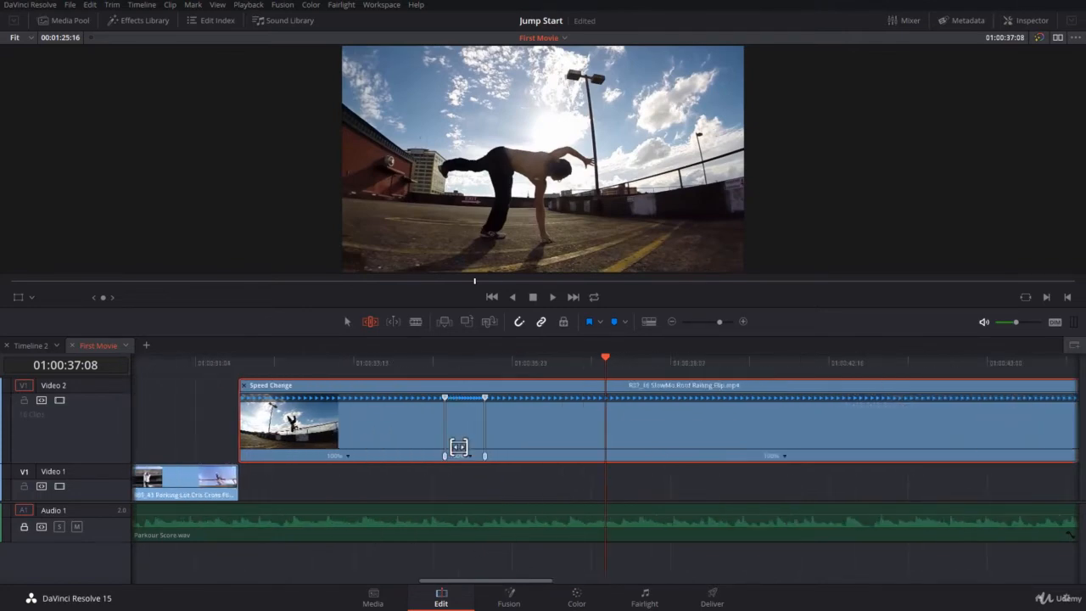
drag(357, 363, 238, 364)
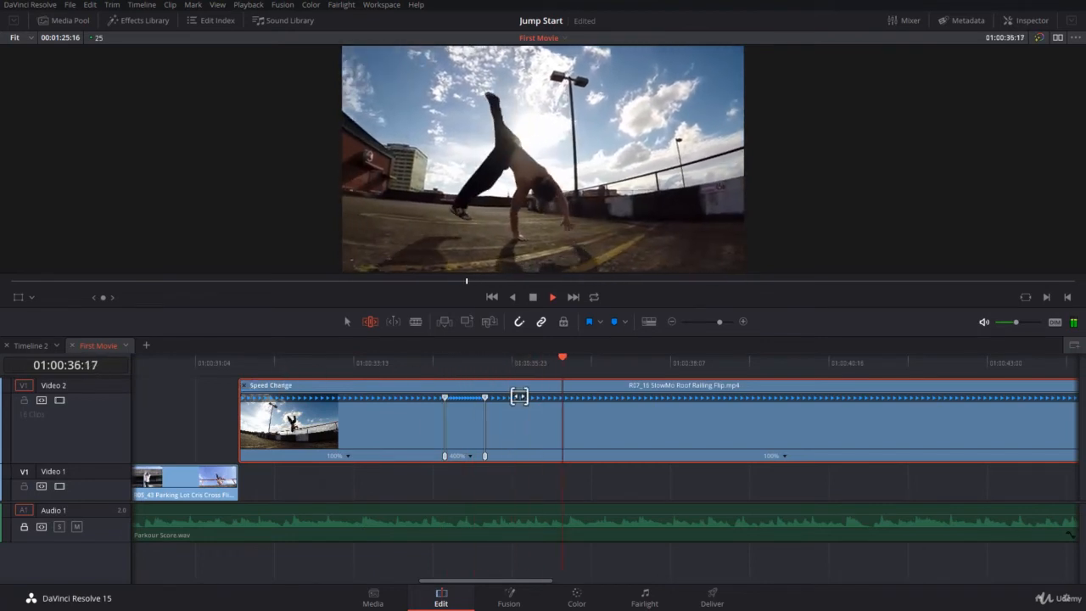
drag(480, 370, 654, 414)
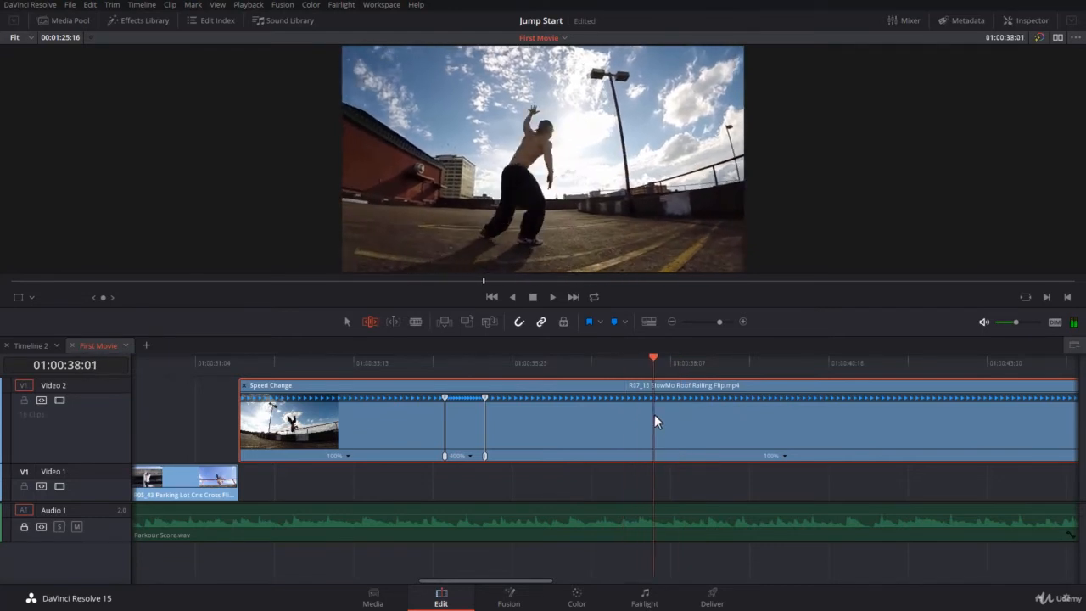
key(space)
key(space)
Add a third speed point to the Roof Railing Flip clip at 01:00:37:21
click(641, 370)
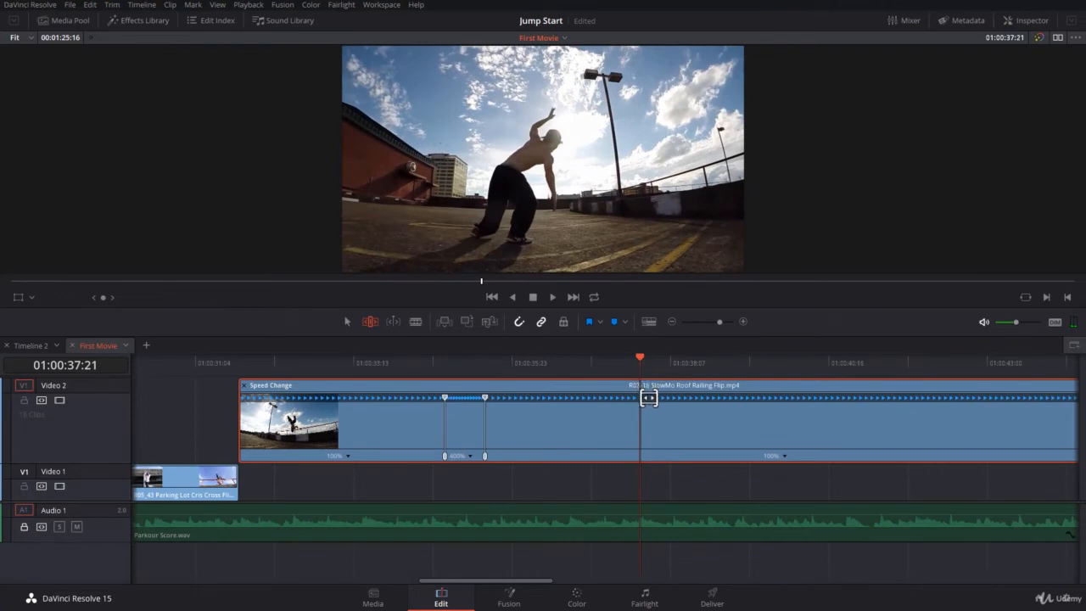
scroll(686, 425, right, 4)
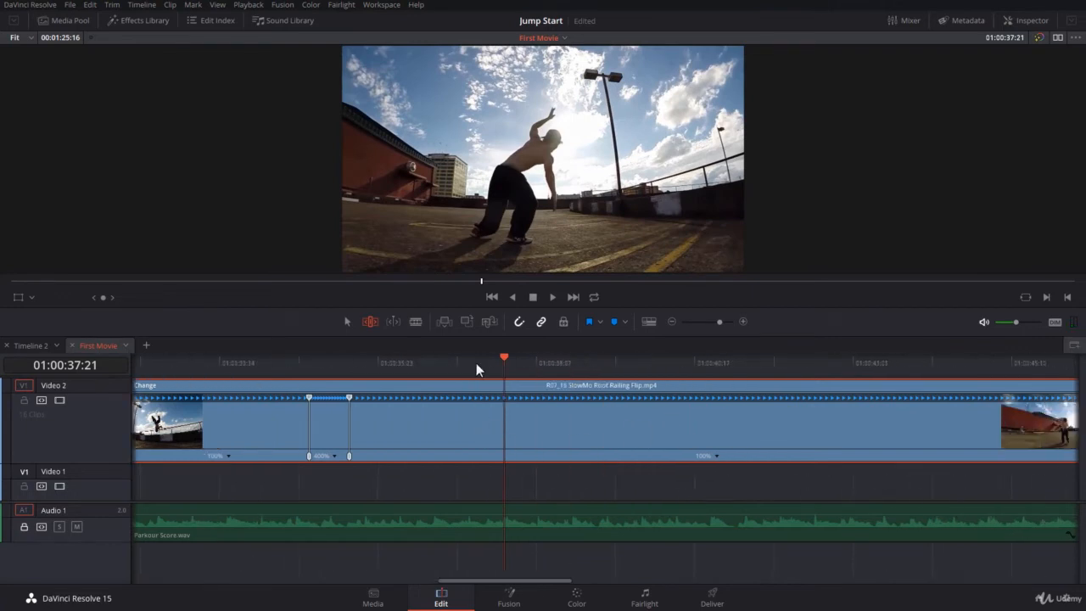
scroll(563, 417, left, 3)
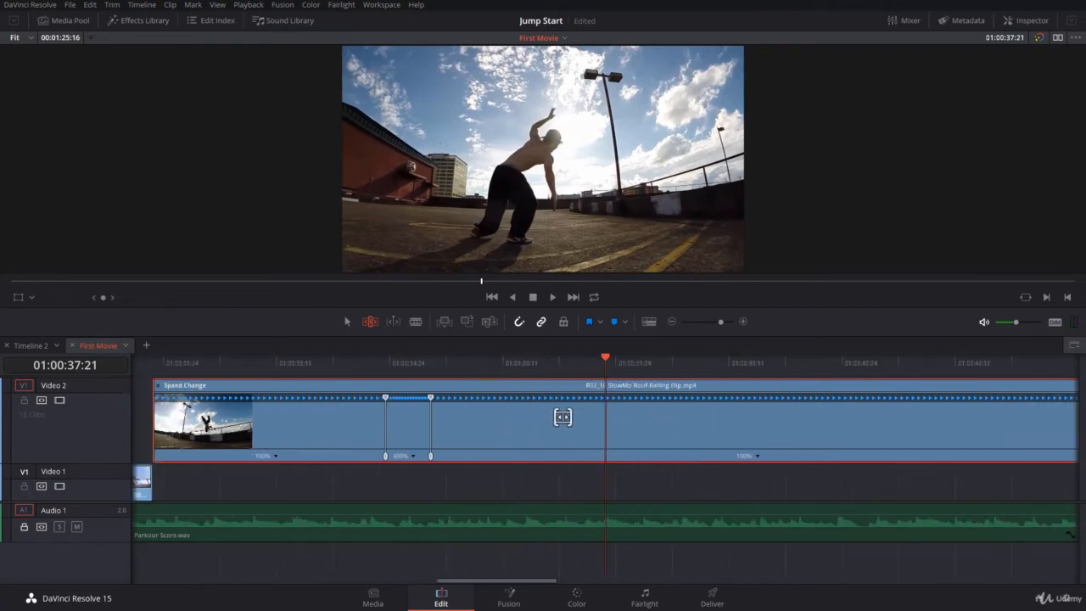
scroll(563, 417, down, 1)
scroll(626, 434, down, 4)
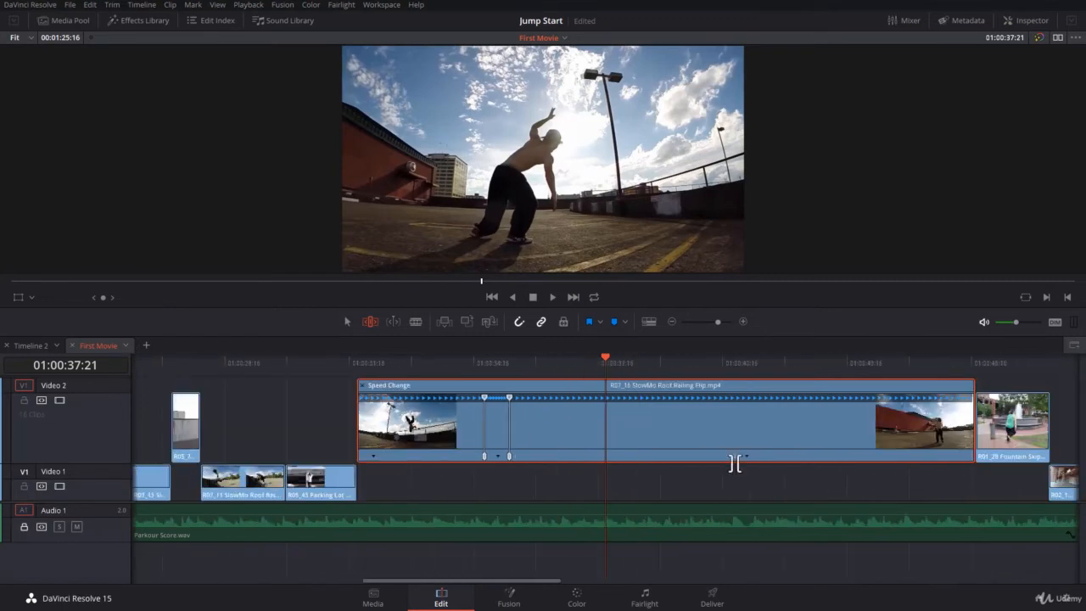
click(746, 458)
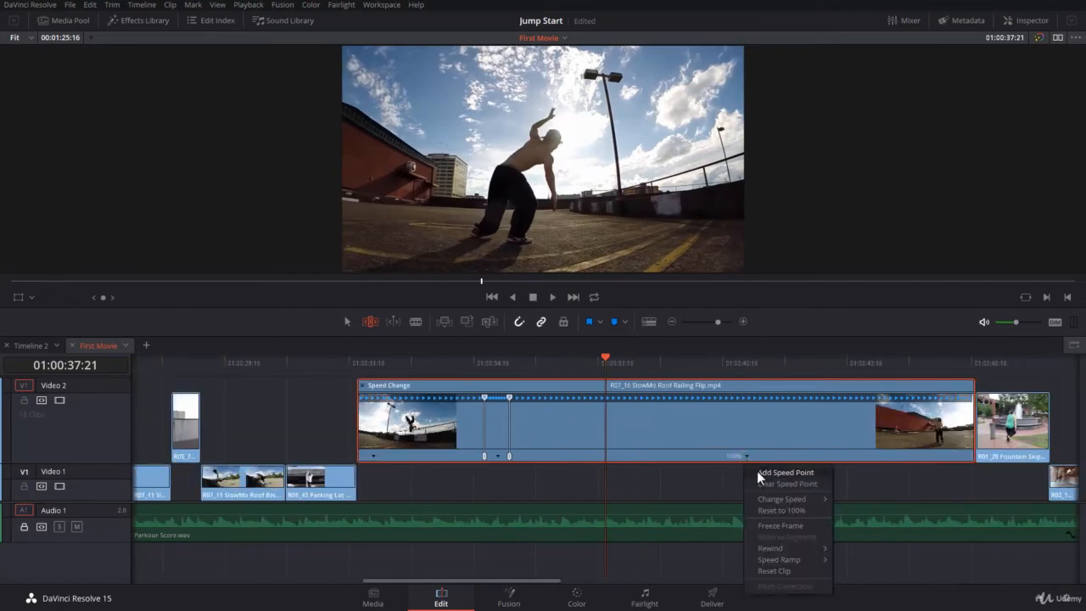
click(760, 474)
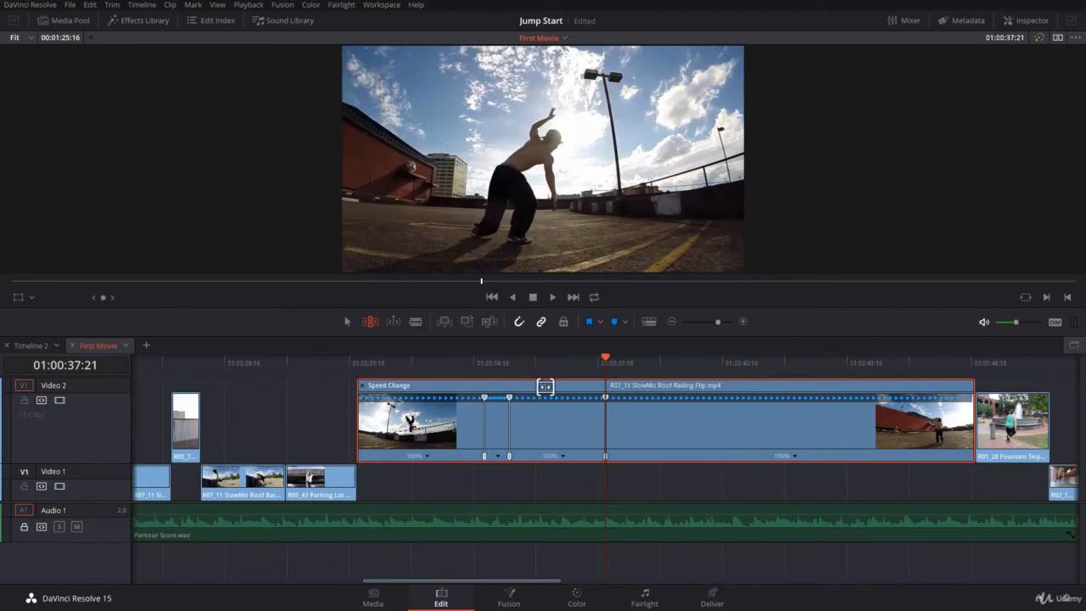
Add a fourth speed point to the Roof Railing Flip clip at 01:00:40:06
drag(608, 363, 706, 391)
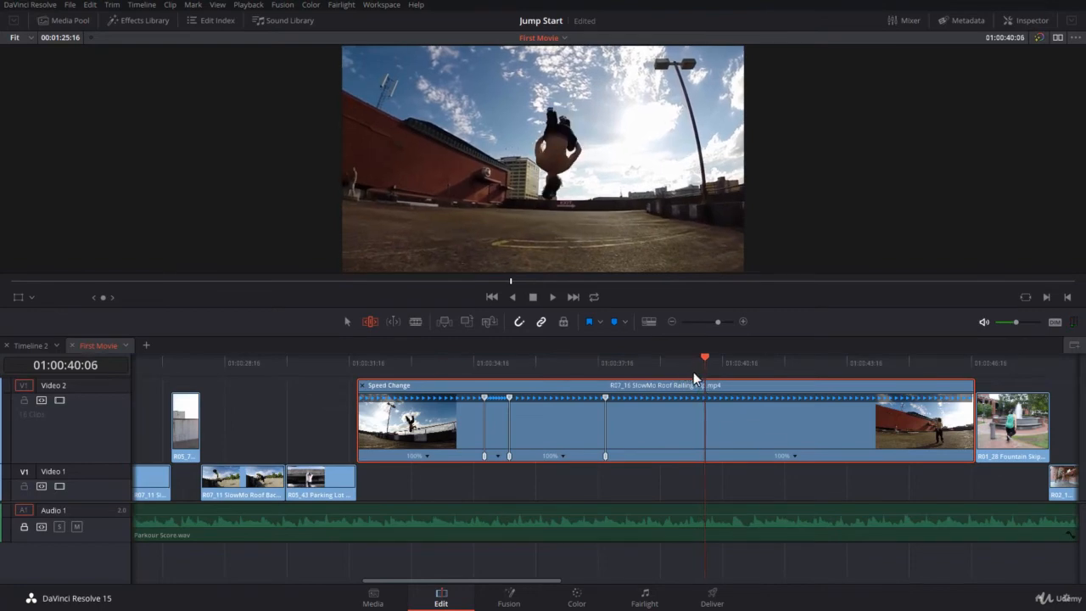
right_click(794, 457)
click(812, 472)
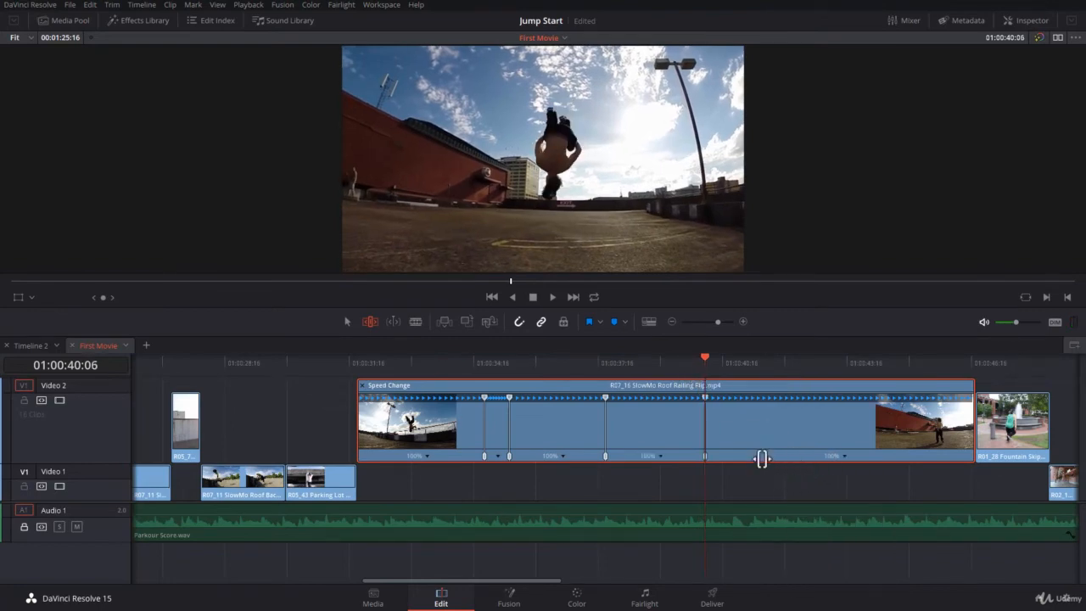
Set the speed of the segment between the third and fourth speed points to 400%
right_click(660, 456)
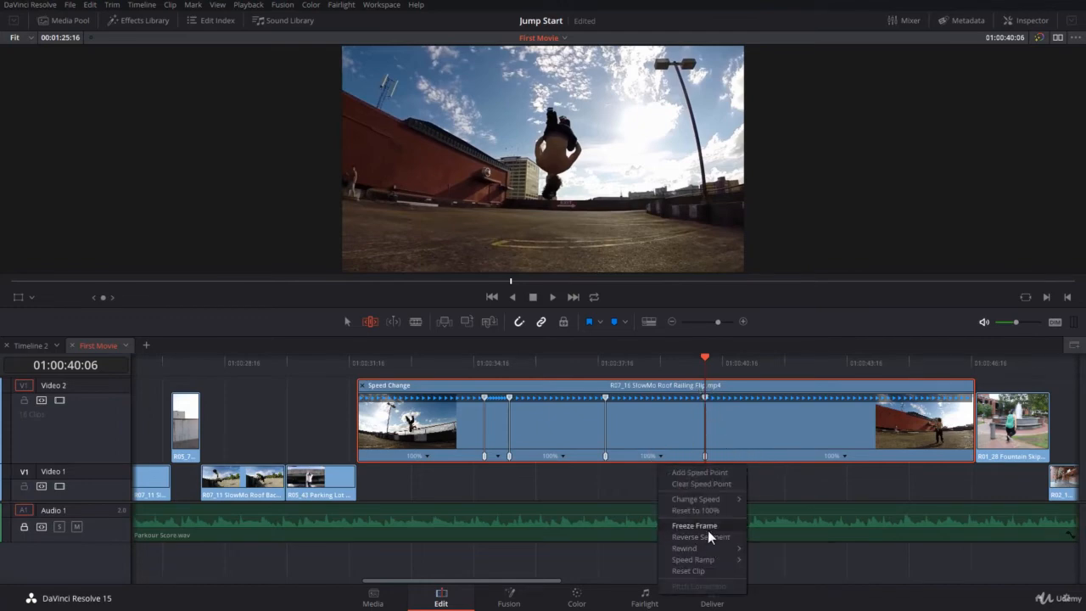
mouse_move(704, 502)
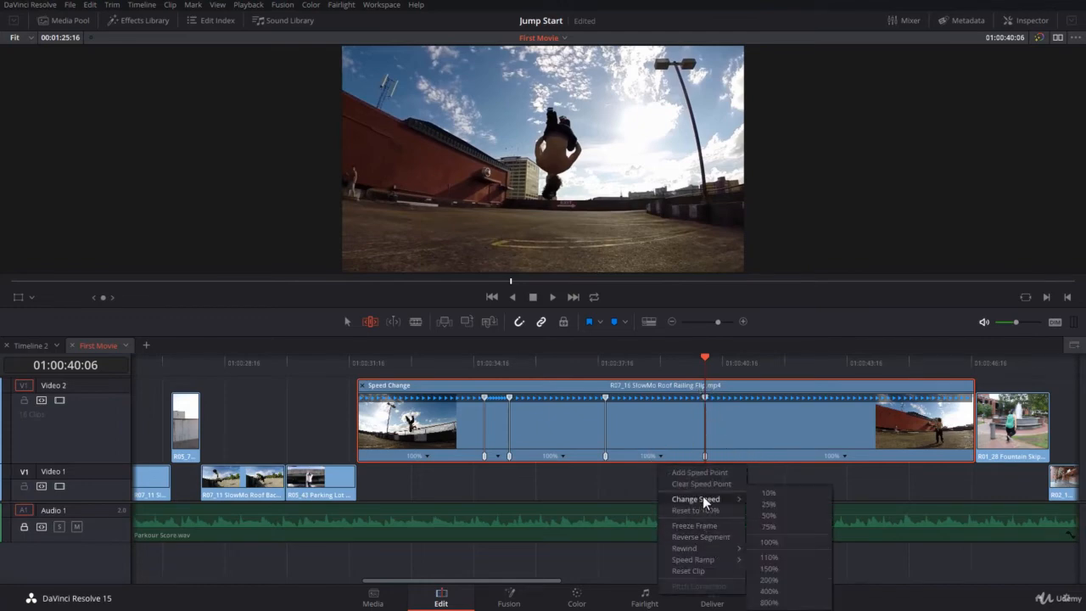
click(758, 591)
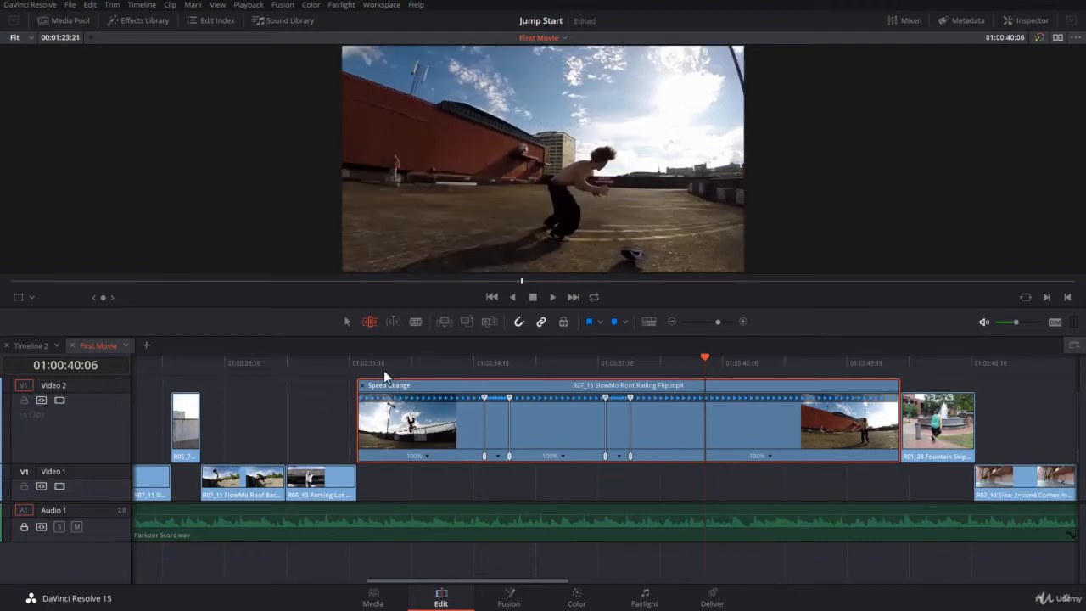
Play the Roof Railing Flip clip from 01:00:32:15 through the second sped-up segment
click(387, 362)
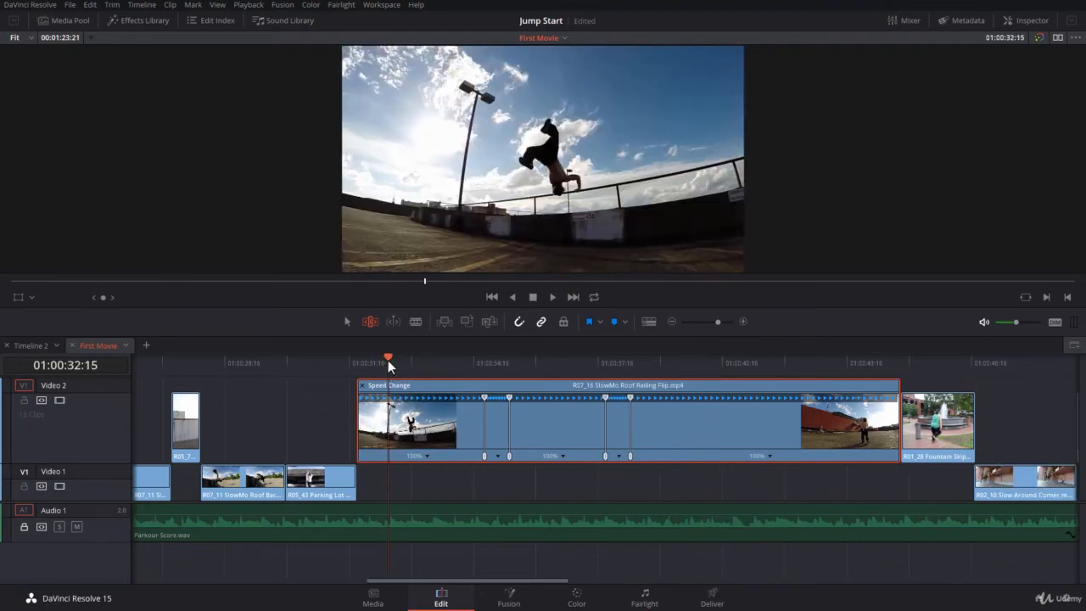
key(space)
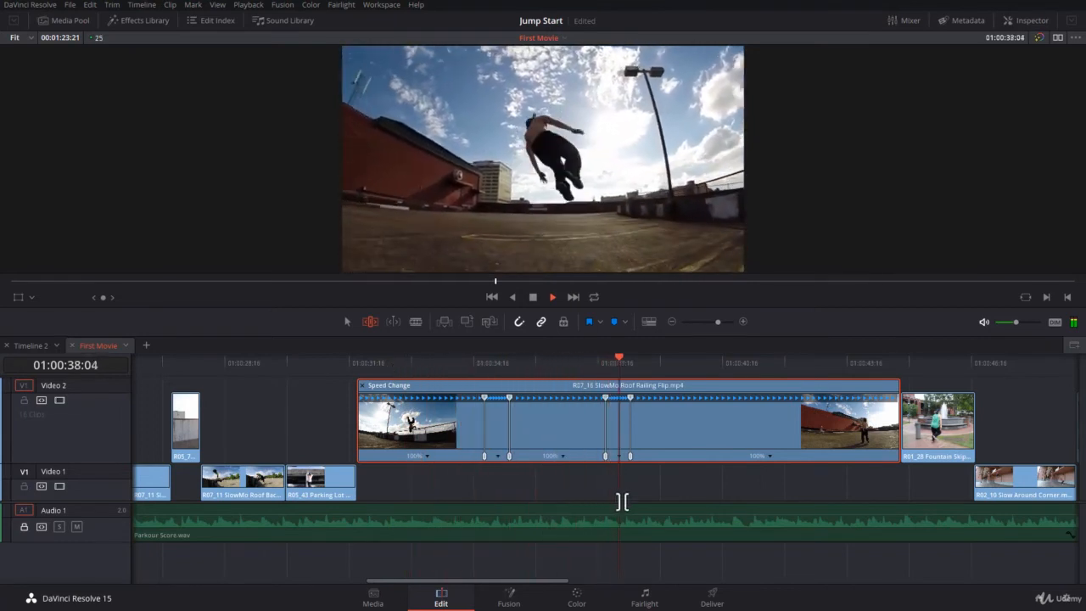
Try an extra speed point in the clip's last segment at 01:00:40:03 and clear it again
click(650, 367)
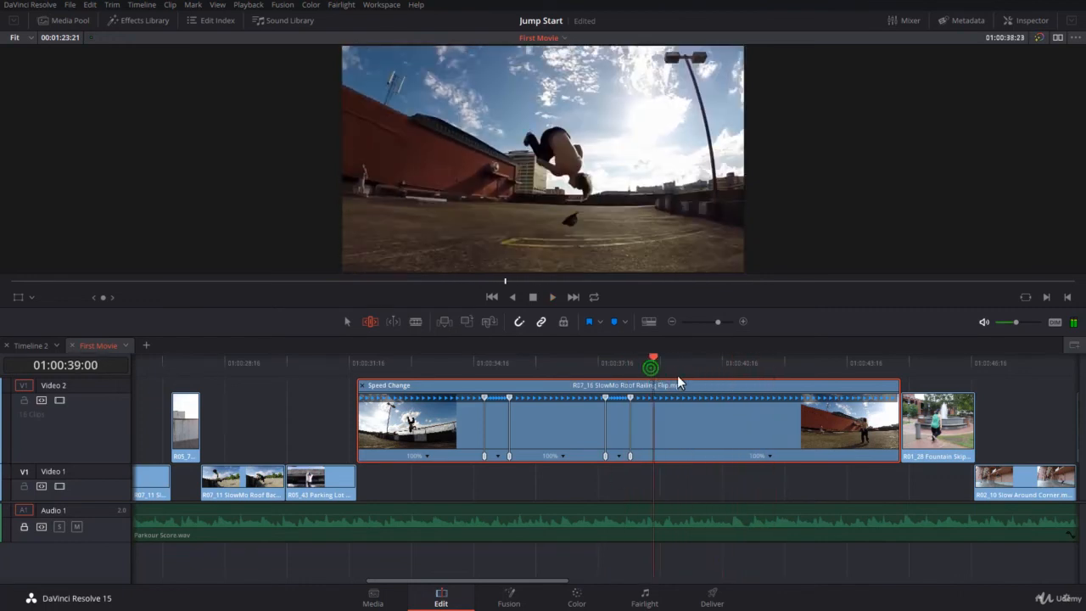
click(770, 456)
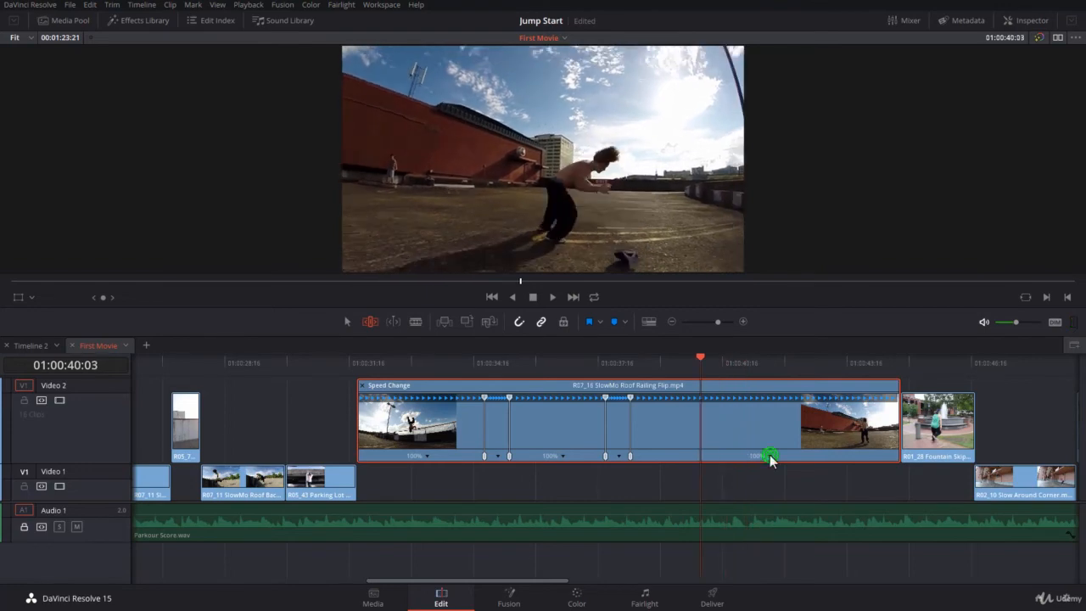
click(789, 473)
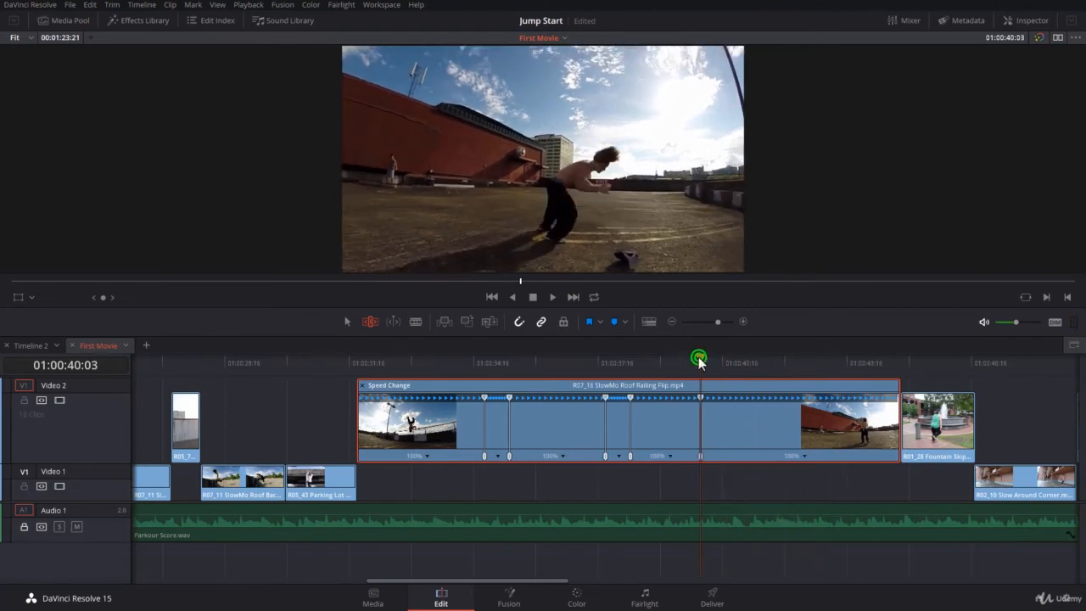
drag(700, 363, 746, 375)
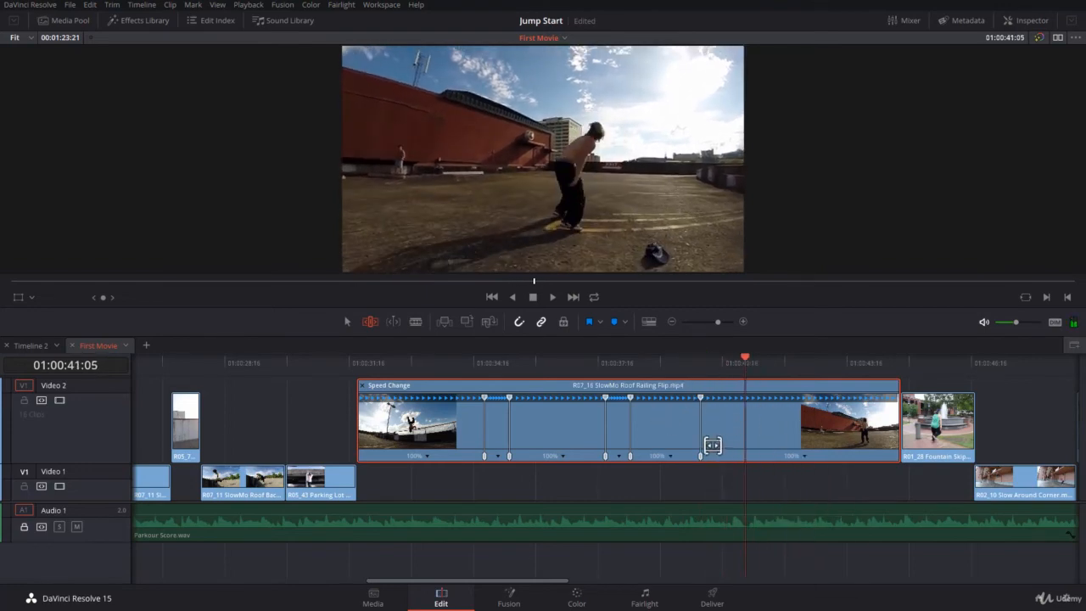
click(804, 456)
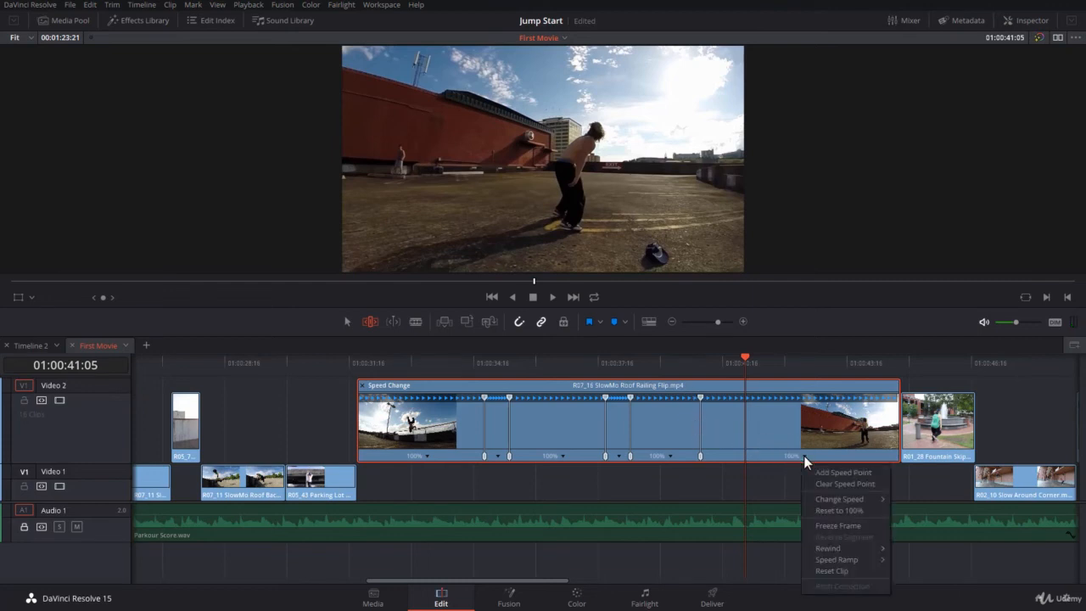
click(817, 481)
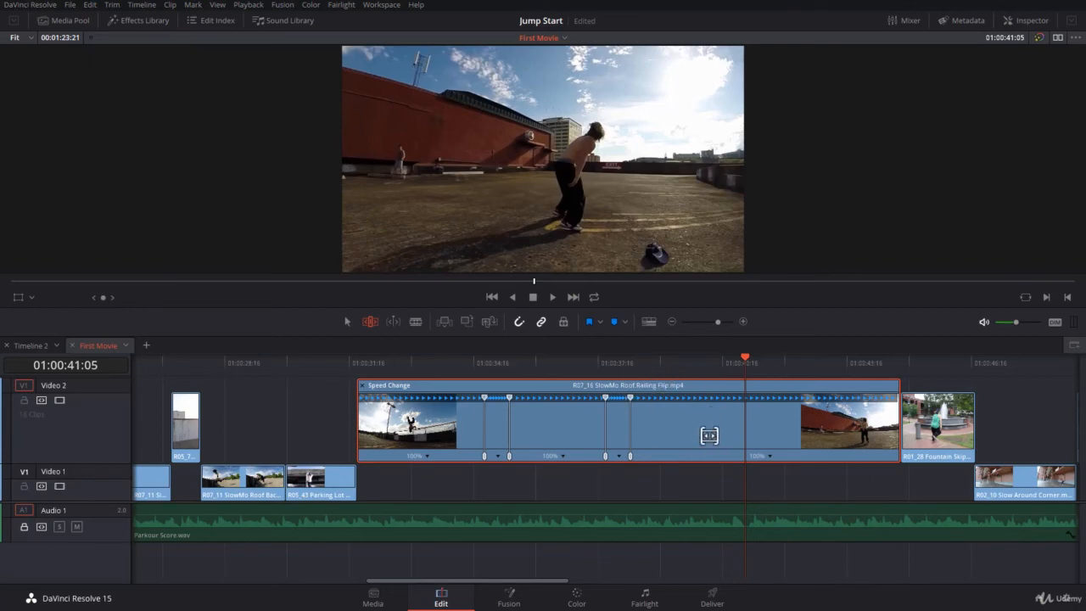
Replay the Roof Railing Flip clip repeatedly from near its start to review both 400% speed changes
click(390, 361)
key(space)
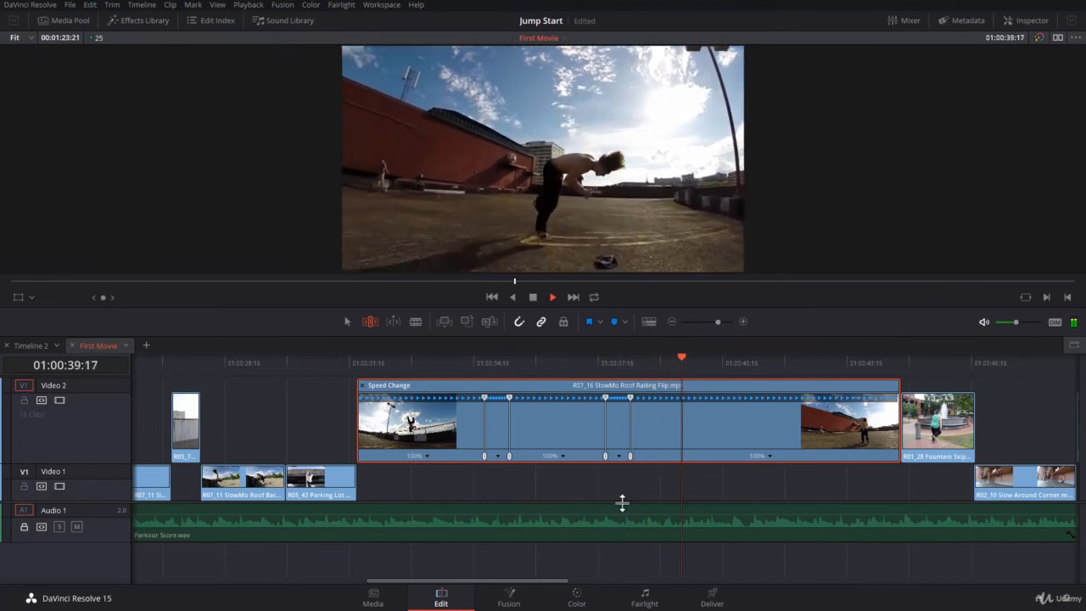
click(390, 363)
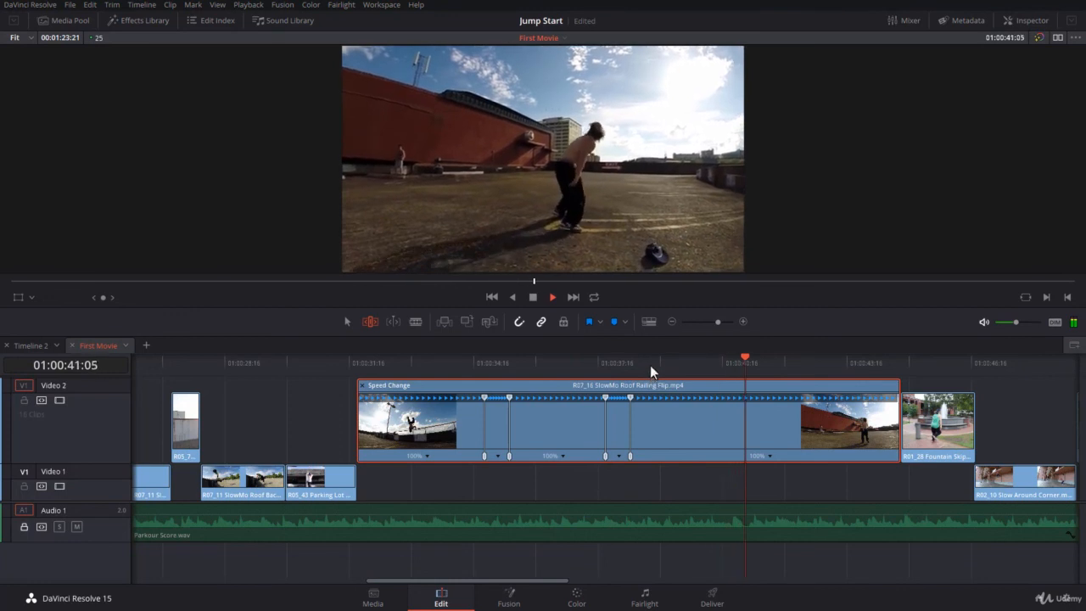
click(402, 361)
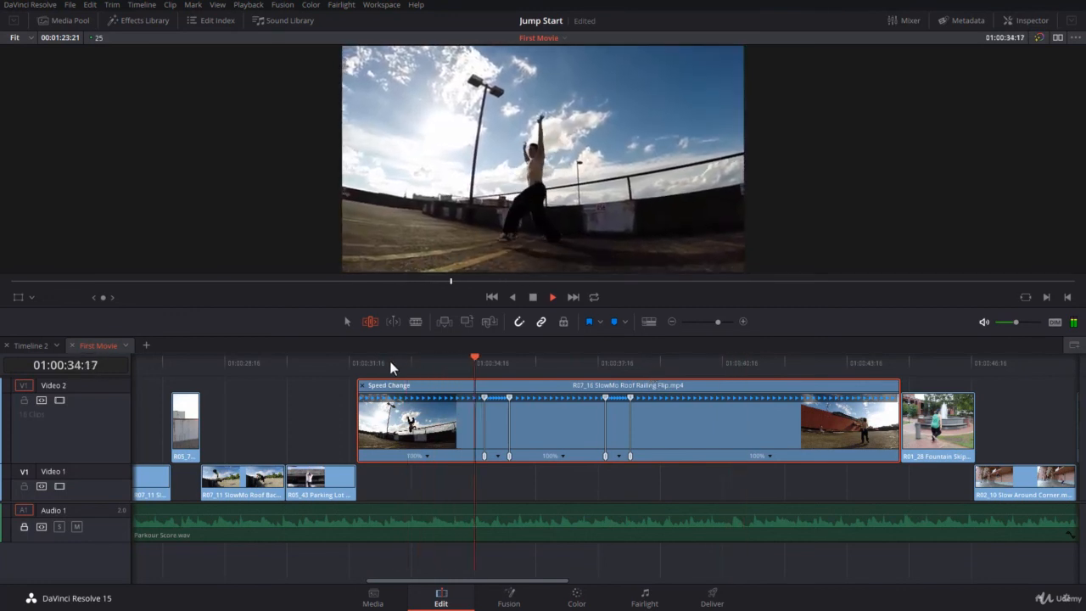